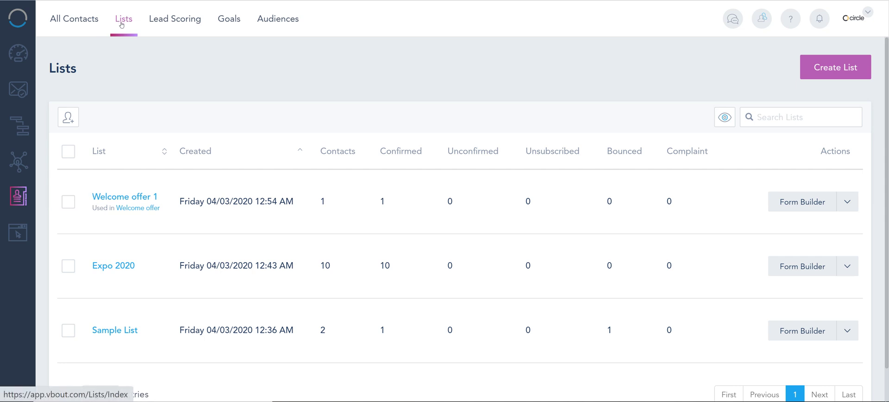
Look over the Welcome offer 1 actions menu on the Lists page, then close it.
{"action": "scroll", "coordinate": [143, 160], "scroll_direction": "down", "scroll_amount": 2}
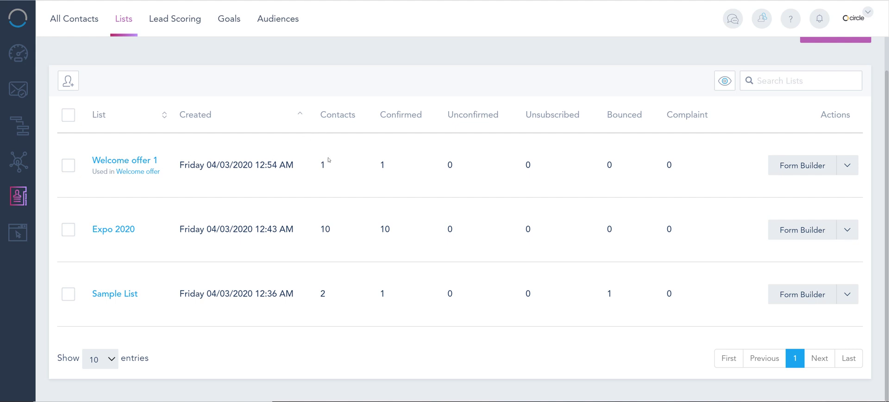
{"action": "left_click_drag", "start_coordinate": [328, 161], "coordinate": [318, 164]}
{"action": "double_click", "coordinate": [472, 114]}
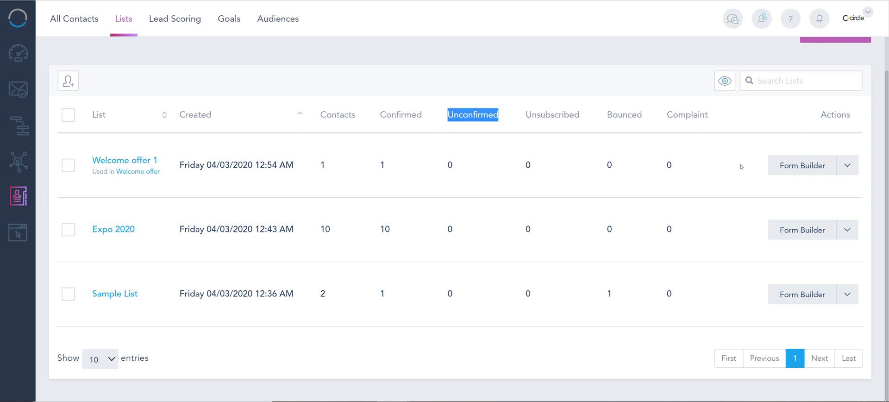
{"action": "left_click", "coordinate": [845, 167]}
{"action": "scroll", "coordinate": [837, 265], "scroll_direction": "down", "scroll_amount": 2}
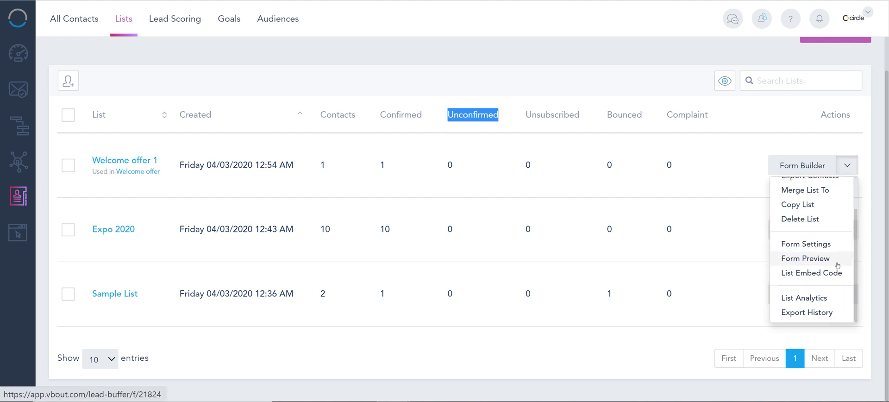
{"action": "scroll", "coordinate": [837, 265], "scroll_direction": "up", "scroll_amount": 2}
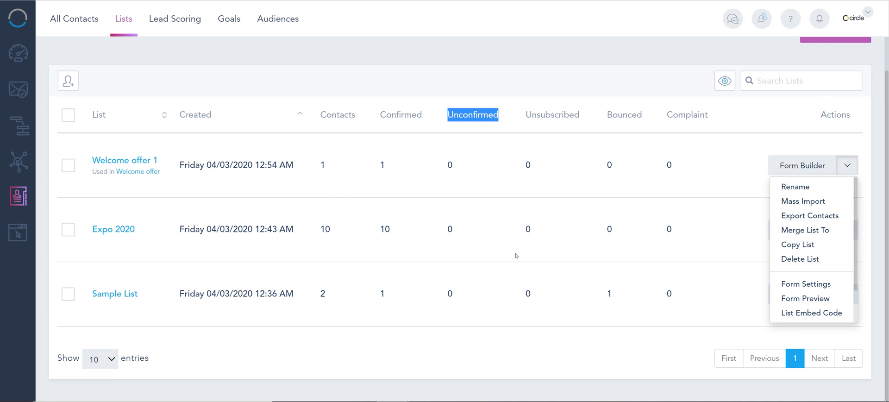
{"action": "scroll", "coordinate": [796, 271], "scroll_direction": "down", "scroll_amount": 2}
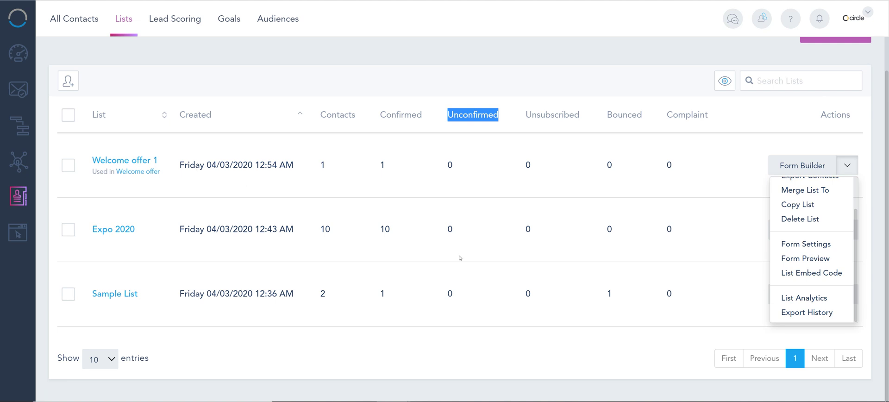
{"action": "scroll", "coordinate": [458, 256], "scroll_direction": "up", "scroll_amount": 1}
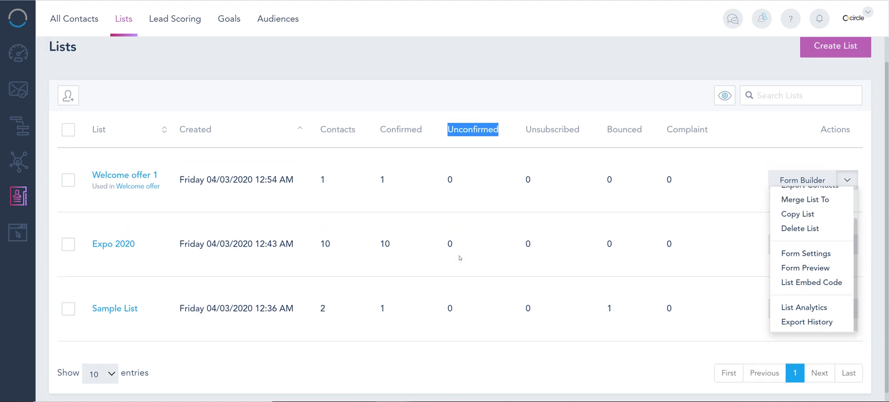
{"action": "left_click", "coordinate": [475, 82]}
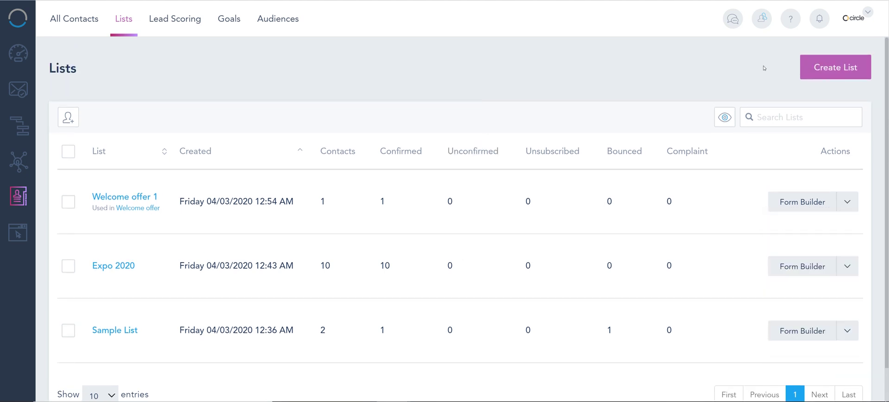
Start a new list named 'Master List' and move into its description box.
{"action": "left_click", "coordinate": [840, 69]}
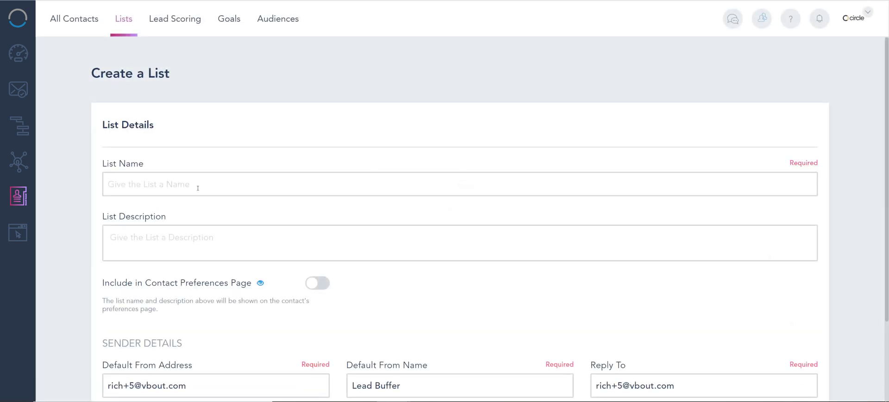
{"action": "left_click", "coordinate": [198, 188]}
{"action": "type", "text": "Ma"}
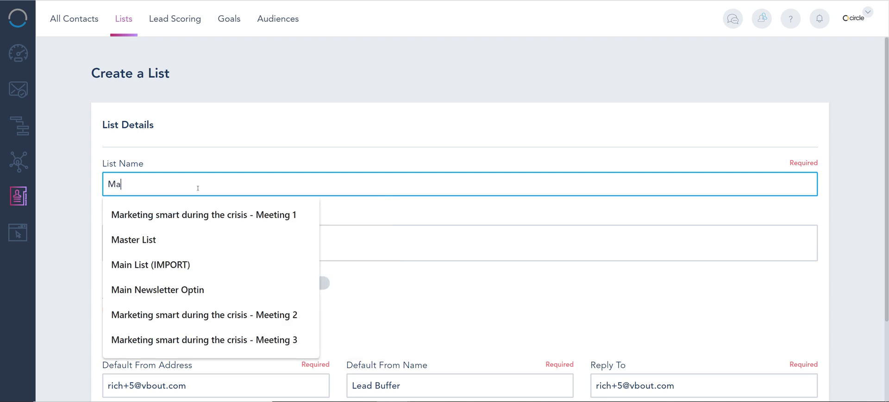
{"action": "type", "text": "ster List"}
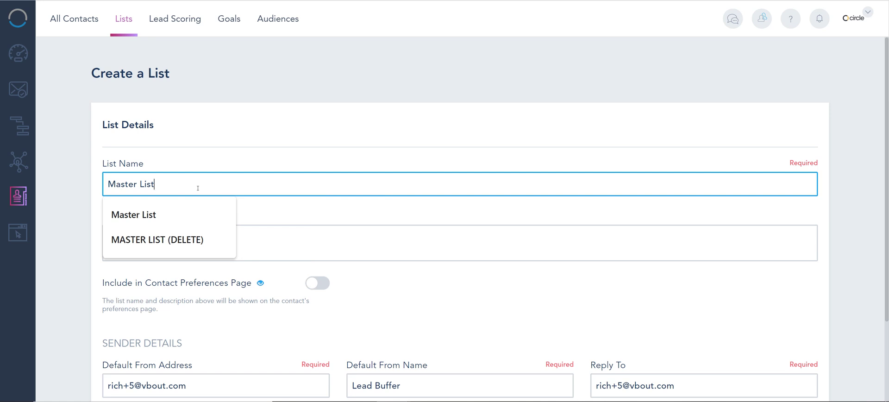
{"action": "left_click", "coordinate": [204, 141]}
{"action": "scroll", "coordinate": [259, 208], "scroll_direction": "down", "scroll_amount": 2}
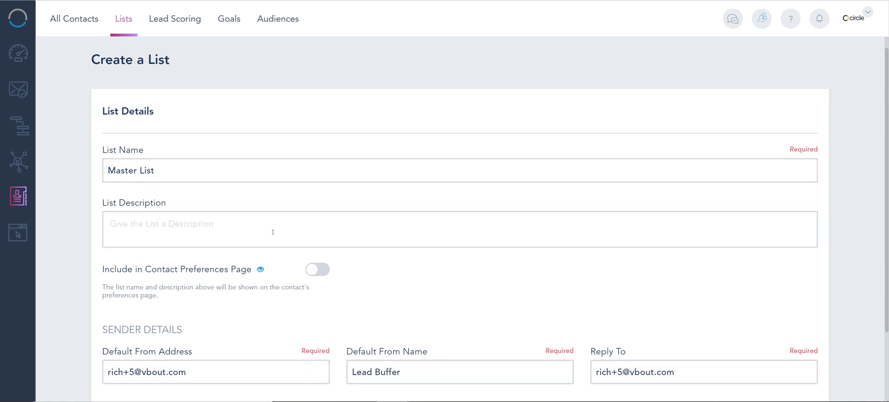
{"action": "left_click", "coordinate": [153, 164]}
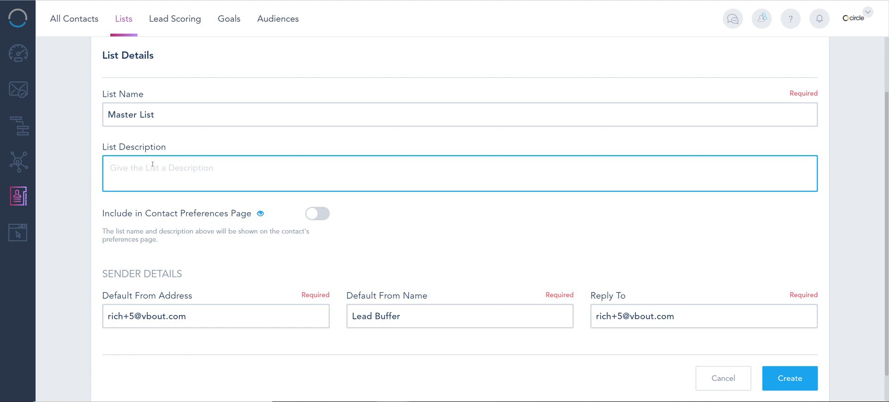
{"action": "left_click", "coordinate": [242, 115]}
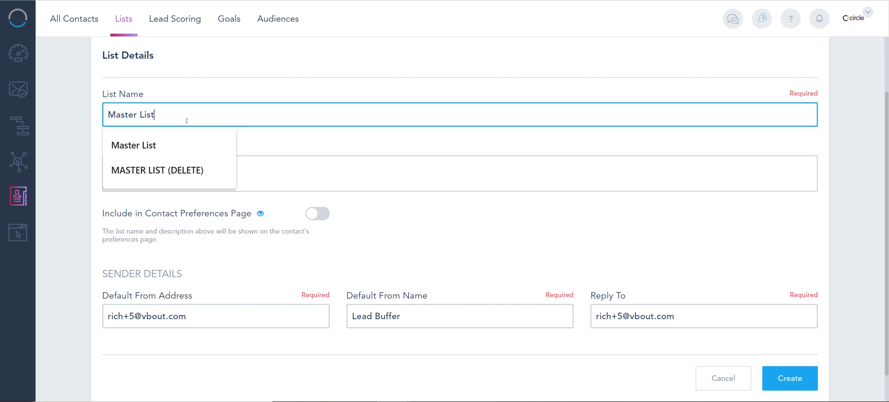
{"action": "left_click", "coordinate": [291, 165]}
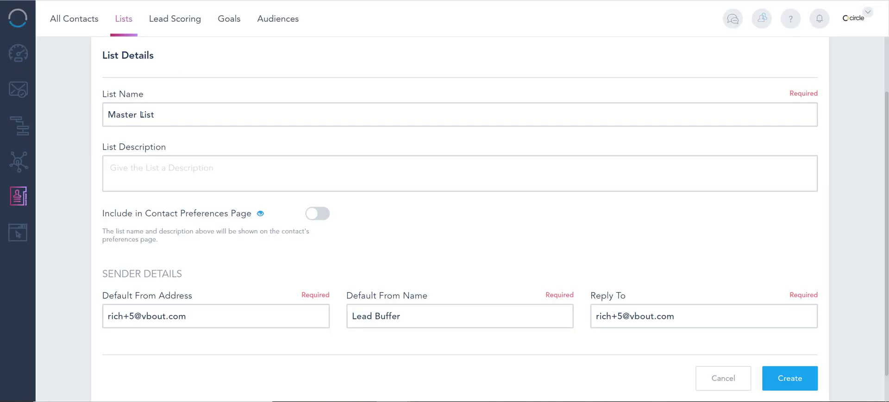
Describe Master List as 'You are part this because ....', show it on the preferences page, and create it.
{"action": "left_click", "coordinate": [141, 114]}
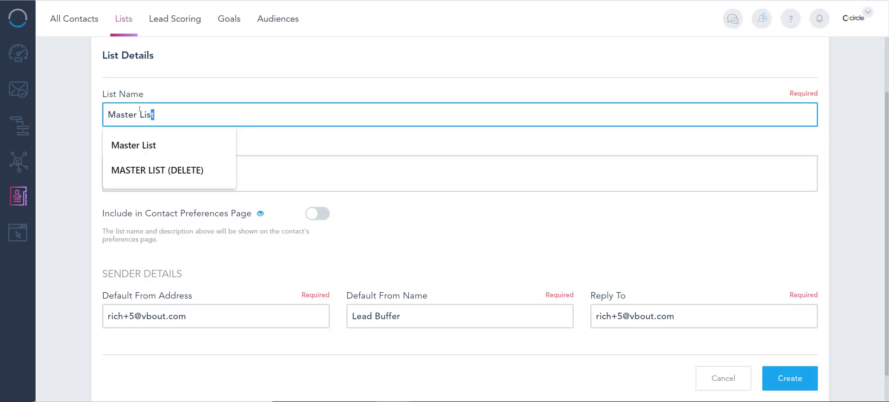
{"action": "triple_click", "coordinate": [142, 114]}
{"action": "left_click", "coordinate": [287, 165]}
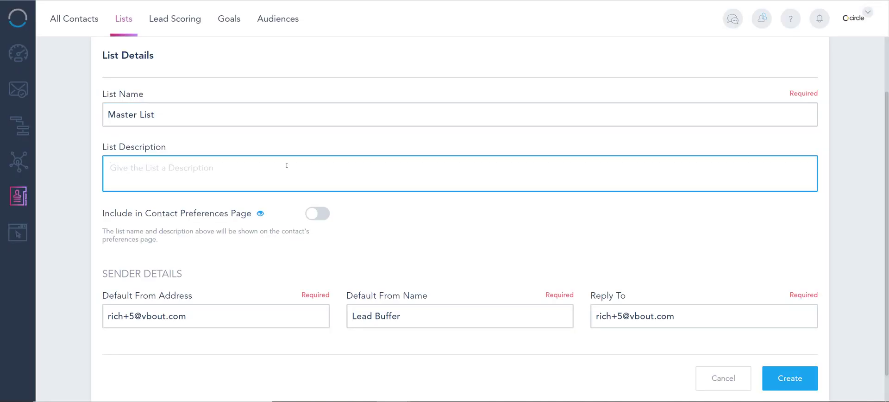
{"action": "type", "text": "You are part this "}
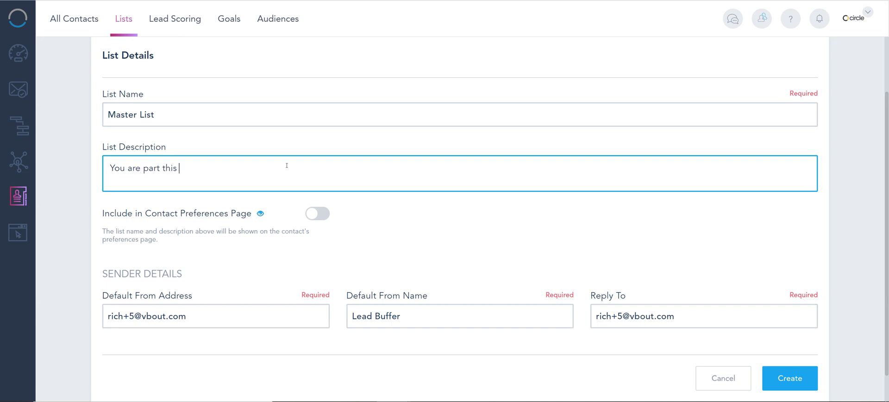
{"action": "type", "text": "because ...."}
{"action": "left_click", "coordinate": [317, 213]}
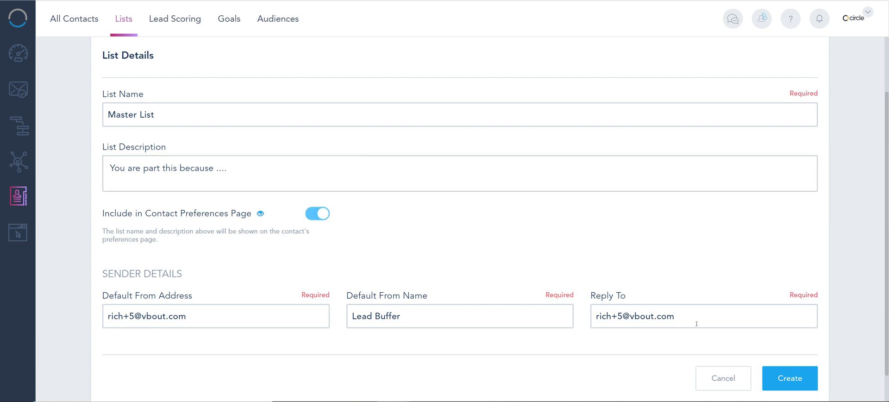
{"action": "left_click", "coordinate": [794, 378]}
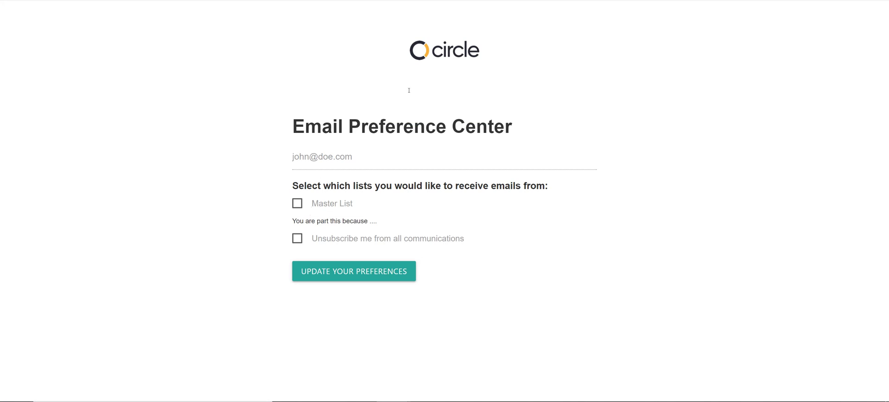
Test ticking and unticking Master List on the Email Preference Center, then select its description text.
{"action": "left_click", "coordinate": [300, 204]}
{"action": "left_click", "coordinate": [299, 207]}
{"action": "left_click", "coordinate": [297, 206]}
{"action": "left_click", "coordinate": [299, 206]}
{"action": "left_click", "coordinate": [312, 206]}
{"action": "left_click", "coordinate": [344, 209]}
{"action": "left_click_drag", "start_coordinate": [310, 221], "coordinate": [370, 227]}
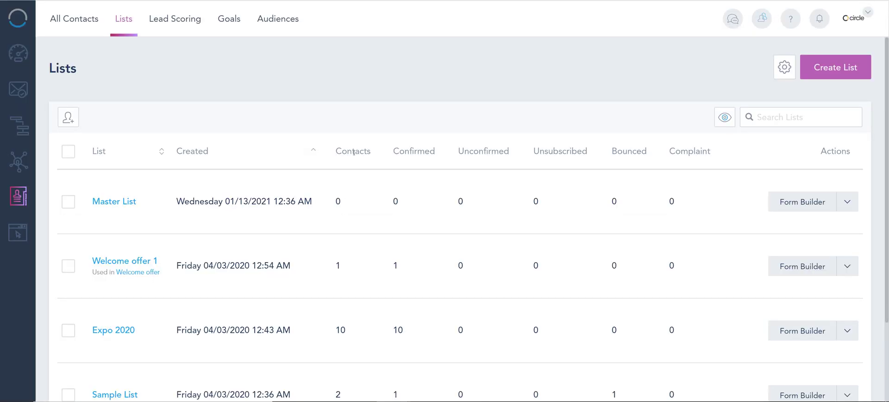
Switch off Include in Contact Preferences Page in Master List's Rename settings and save.
{"action": "left_click", "coordinate": [846, 201]}
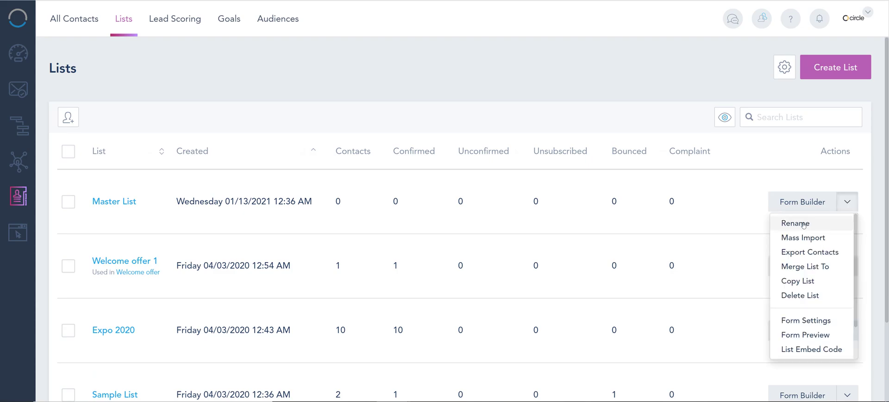
{"action": "left_click", "coordinate": [799, 223]}
{"action": "left_click", "coordinate": [636, 186]}
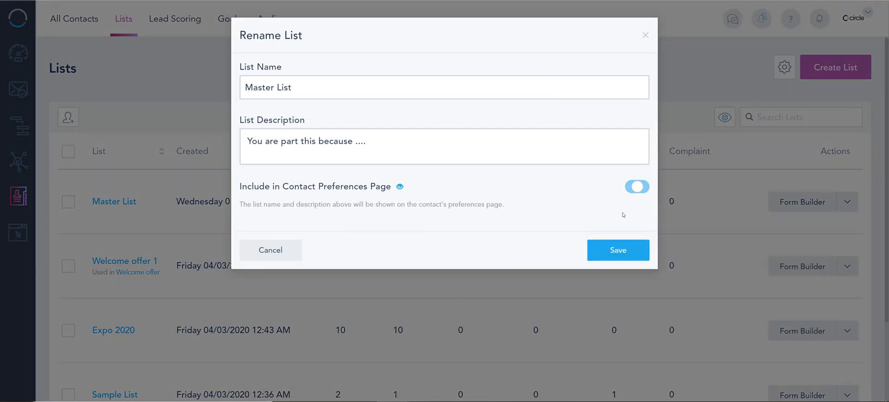
{"action": "left_click", "coordinate": [618, 250]}
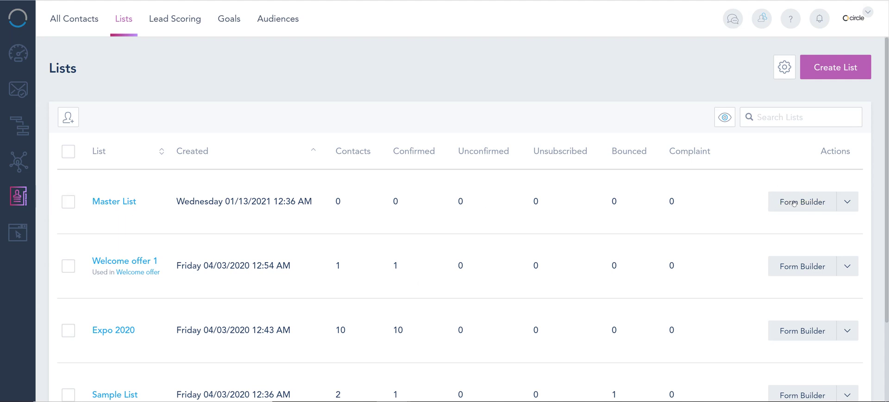
Open Master List's signup form builder and clear the First Name placeholder text.
{"action": "left_click", "coordinate": [793, 202]}
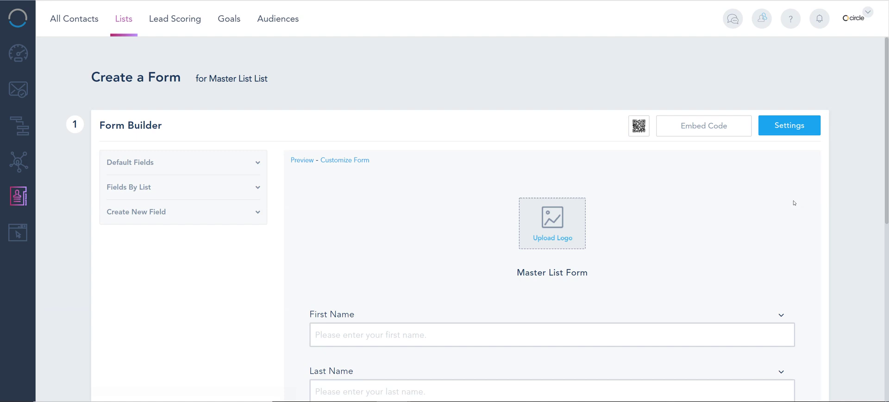
{"action": "scroll", "coordinate": [740, 202], "scroll_direction": "down", "scroll_amount": 3}
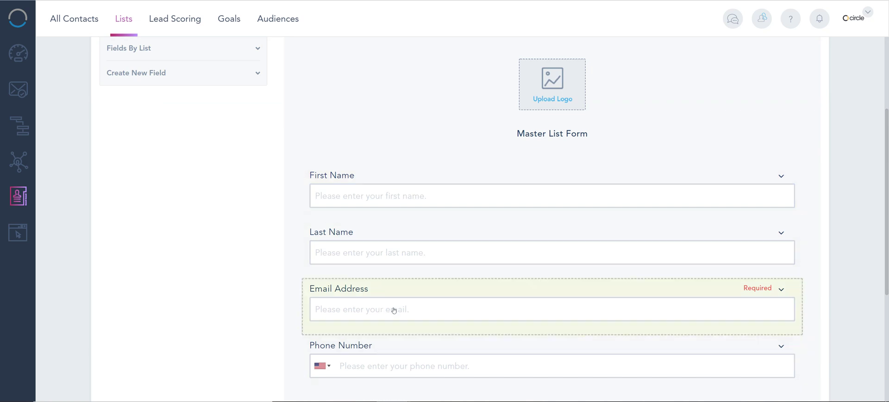
{"action": "left_click", "coordinate": [424, 179]}
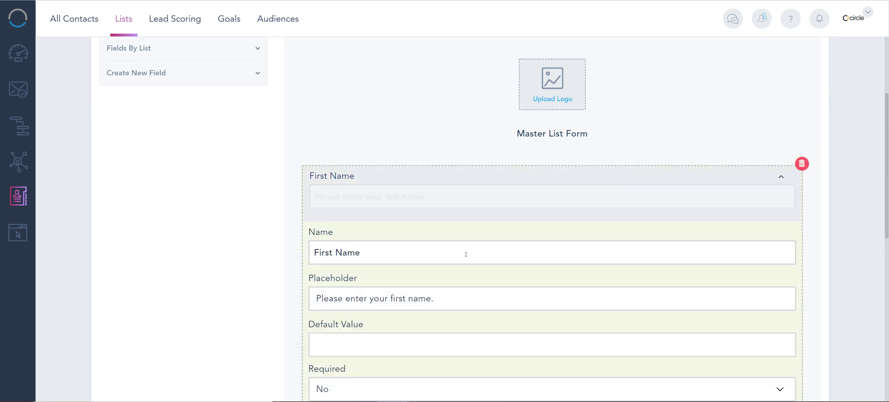
{"action": "scroll", "coordinate": [472, 303], "scroll_direction": "down", "scroll_amount": 3}
{"action": "left_click_drag", "start_coordinate": [444, 160], "coordinate": [248, 162]}
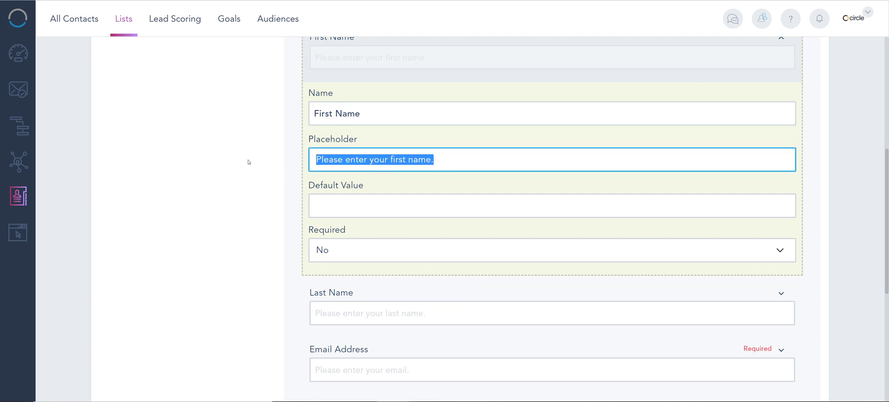
{"action": "key", "text": "BackSpace"}
{"action": "scroll", "coordinate": [361, 222], "scroll_direction": "down", "scroll_amount": 2}
Clear the Last Name field's placeholder text and collapse its settings.
{"action": "left_click", "coordinate": [430, 258]}
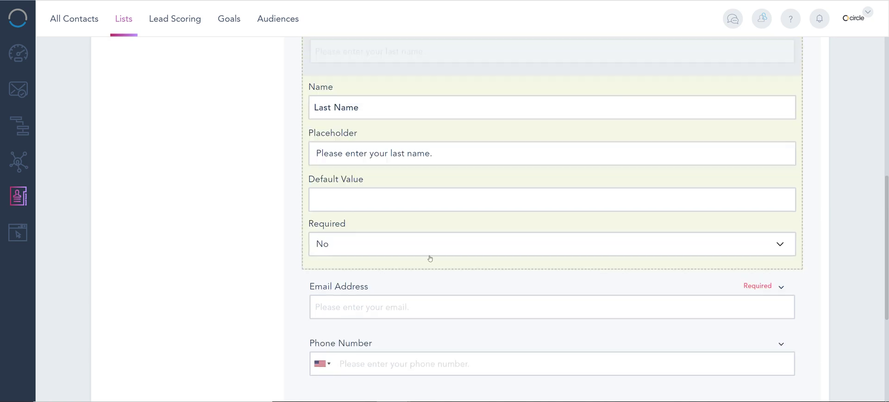
{"action": "left_click_drag", "start_coordinate": [433, 154], "coordinate": [278, 158]}
{"action": "key", "text": "BackSpace"}
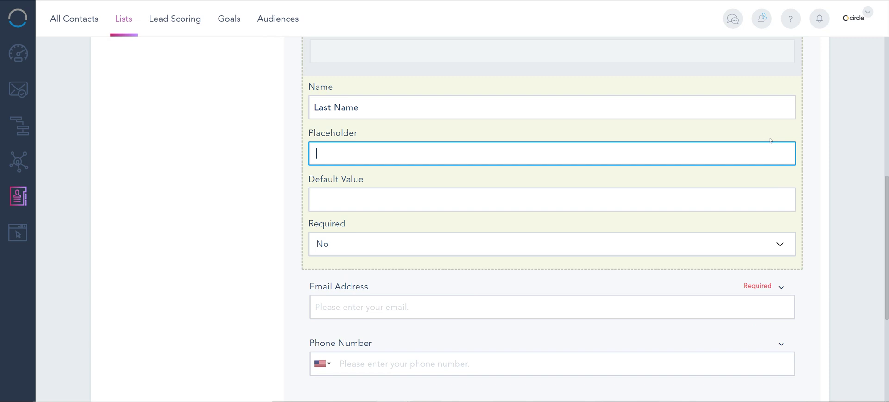
{"action": "scroll", "coordinate": [770, 141], "scroll_direction": "up", "scroll_amount": 3}
{"action": "left_click", "coordinate": [420, 159]}
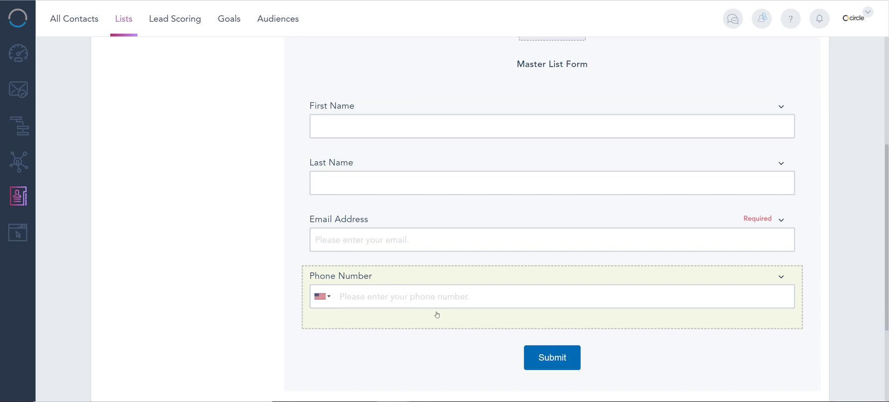
Delete the Phone Number field's placeholder text and collapse its settings.
{"action": "left_click", "coordinate": [446, 301]}
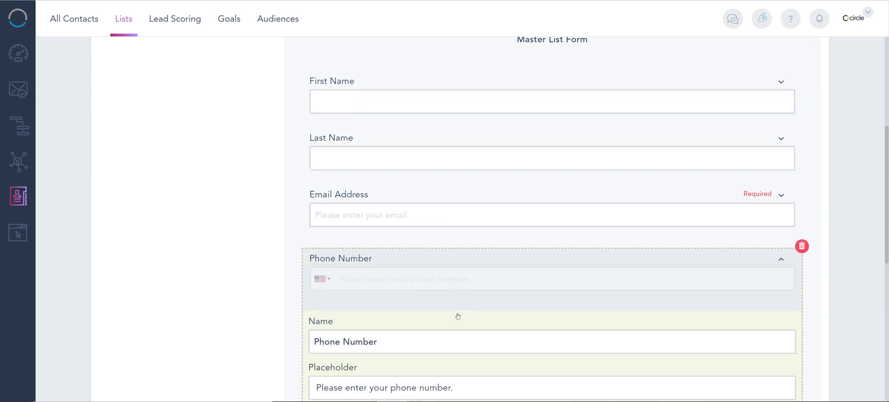
{"action": "left_click_drag", "start_coordinate": [476, 346], "coordinate": [293, 351]}
{"action": "key", "text": "BackSpace"}
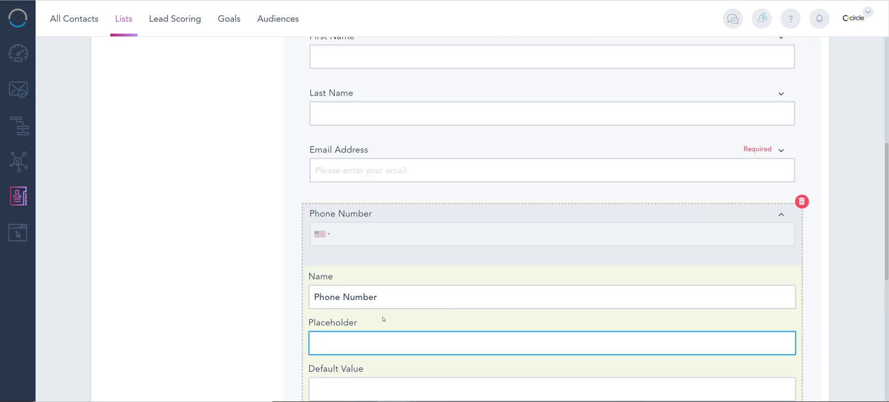
{"action": "left_click", "coordinate": [369, 213]}
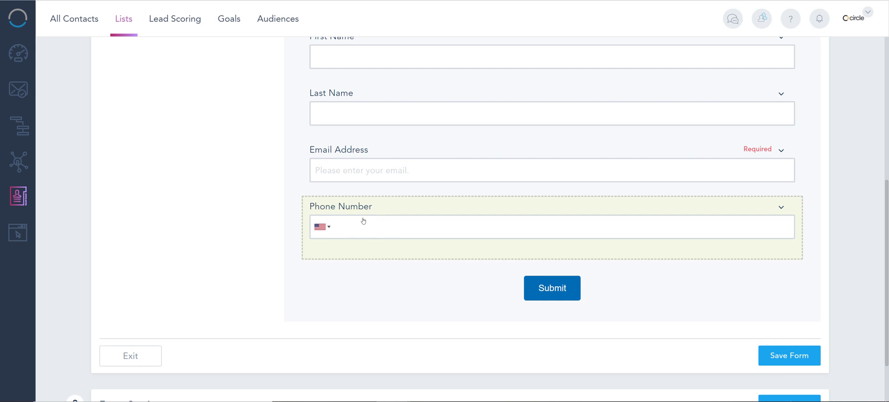
Confirm the Phone Number field's Country Code List stays Enabled.
{"action": "left_click", "coordinate": [333, 231]}
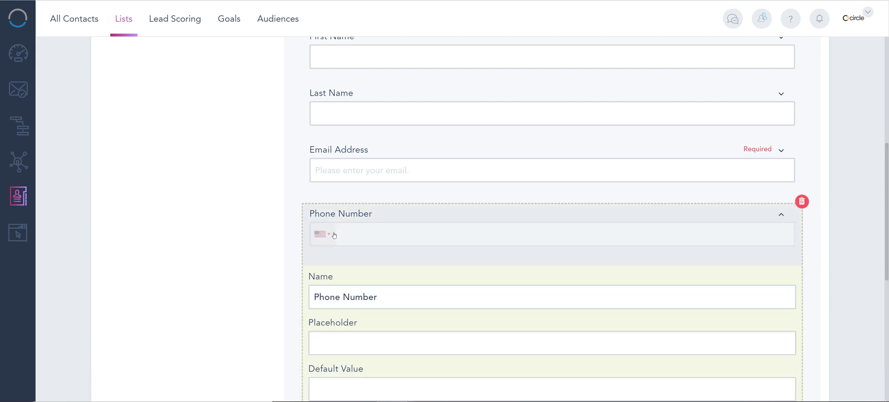
{"action": "scroll", "coordinate": [319, 240], "scroll_direction": "down", "scroll_amount": 2}
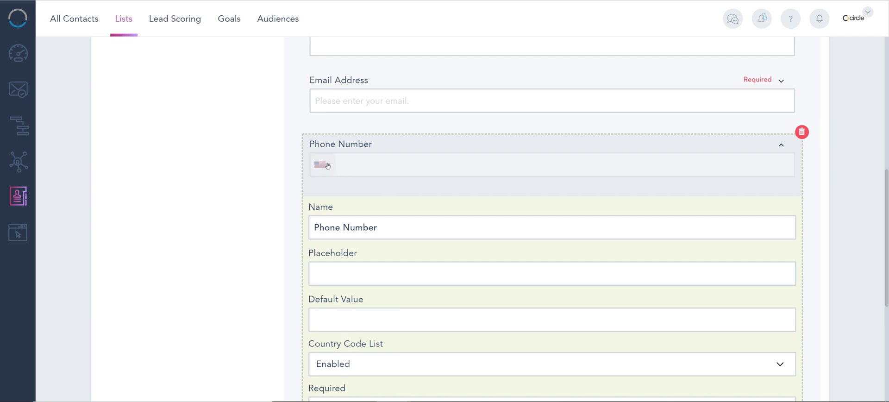
{"action": "scroll", "coordinate": [327, 166], "scroll_direction": "down", "scroll_amount": 3}
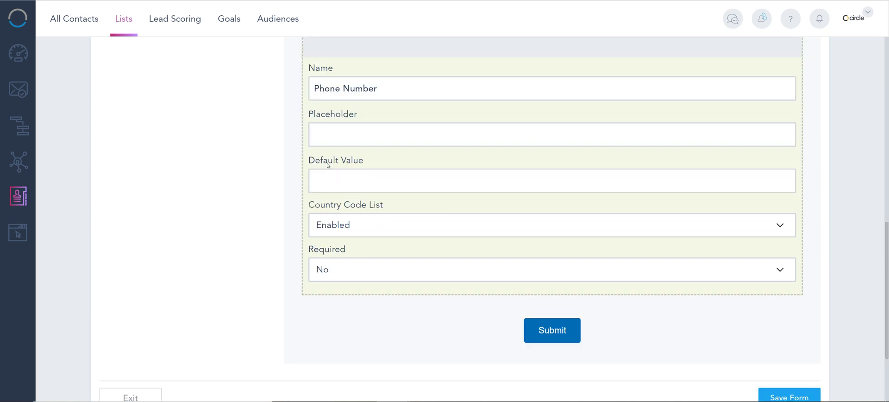
{"action": "scroll", "coordinate": [328, 166], "scroll_direction": "up", "scroll_amount": 3}
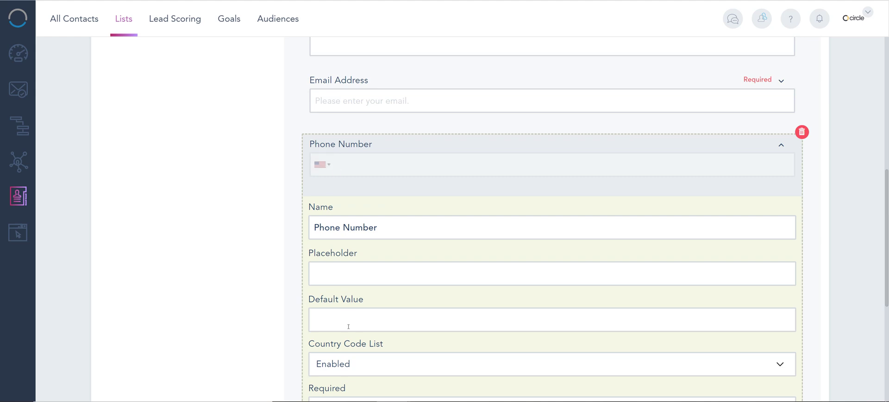
{"action": "left_click", "coordinate": [346, 364]}
{"action": "left_click", "coordinate": [346, 364]}
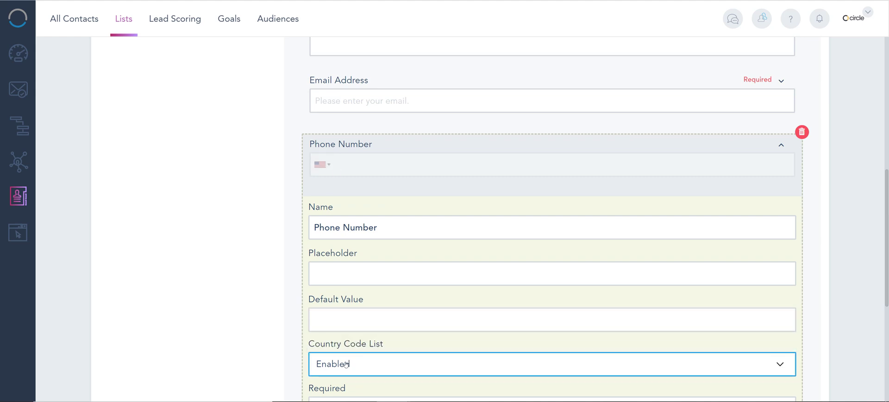
{"action": "scroll", "coordinate": [347, 342], "scroll_direction": "down", "scroll_amount": 2}
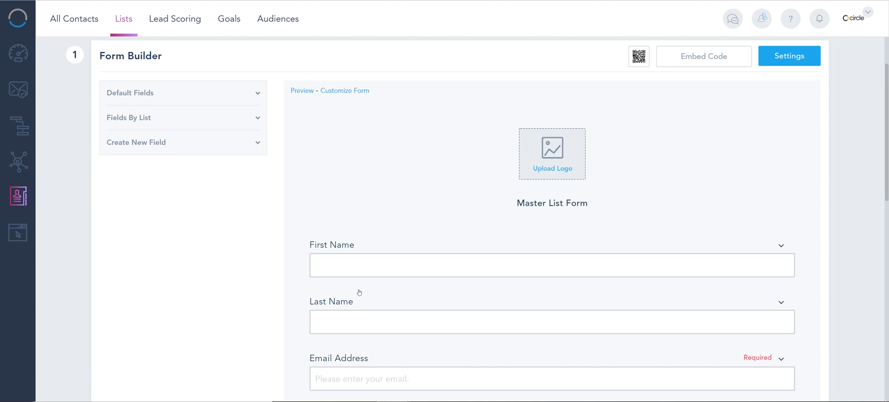
Peek at Fields By List and Create New Field in the Form Builder's left panel.
{"action": "scroll", "coordinate": [352, 348], "scroll_direction": "down", "scroll_amount": 2}
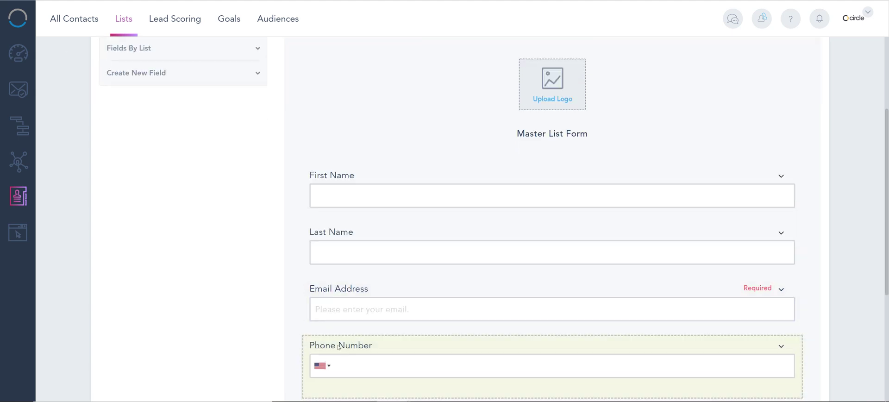
{"action": "scroll", "coordinate": [205, 252], "scroll_direction": "up", "scroll_amount": 4}
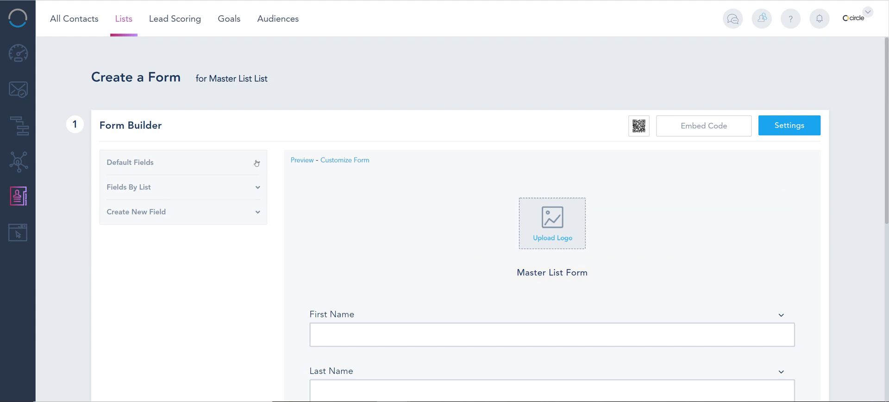
{"action": "left_click_drag", "start_coordinate": [256, 163], "coordinate": [300, 161]}
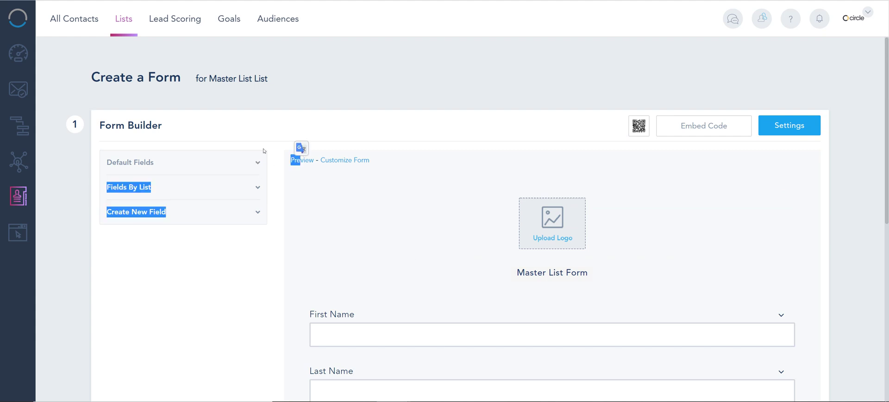
{"action": "left_click", "coordinate": [163, 279]}
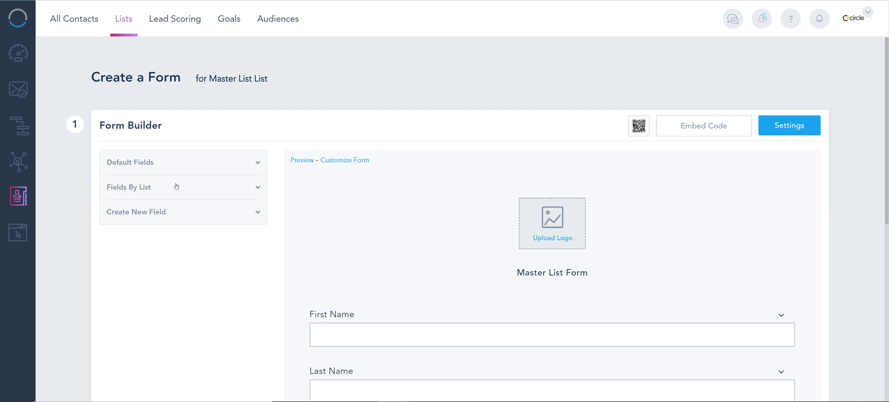
{"action": "left_click", "coordinate": [138, 195]}
{"action": "left_click", "coordinate": [138, 195]}
{"action": "left_click", "coordinate": [146, 215]}
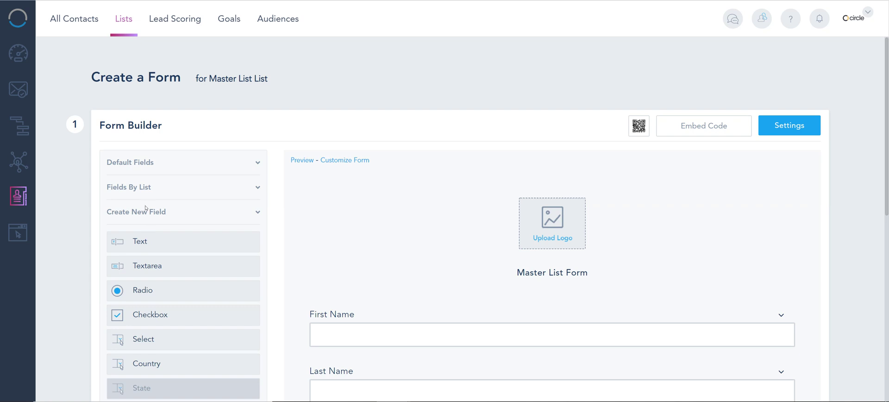
{"action": "left_click", "coordinate": [145, 209]}
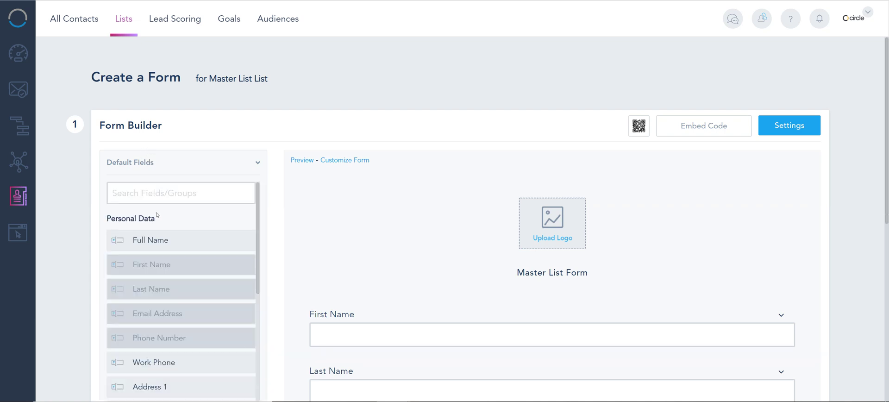
Search the default fields for 'com' and add Company Name to the form.
{"action": "left_click", "coordinate": [157, 193]}
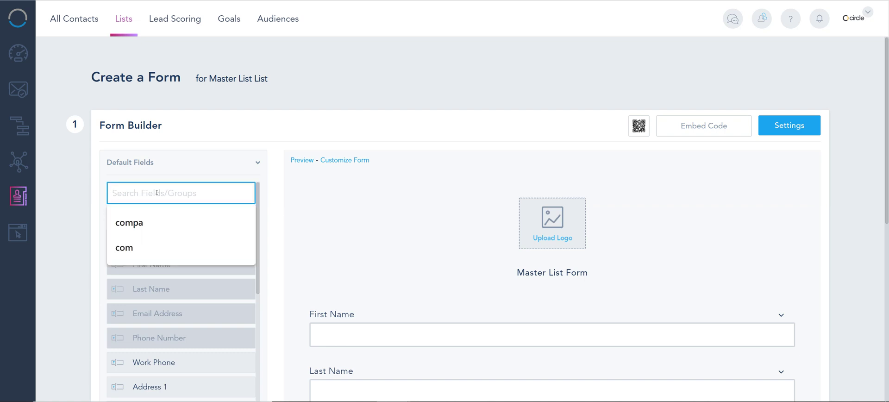
{"action": "type", "text": "coma"}
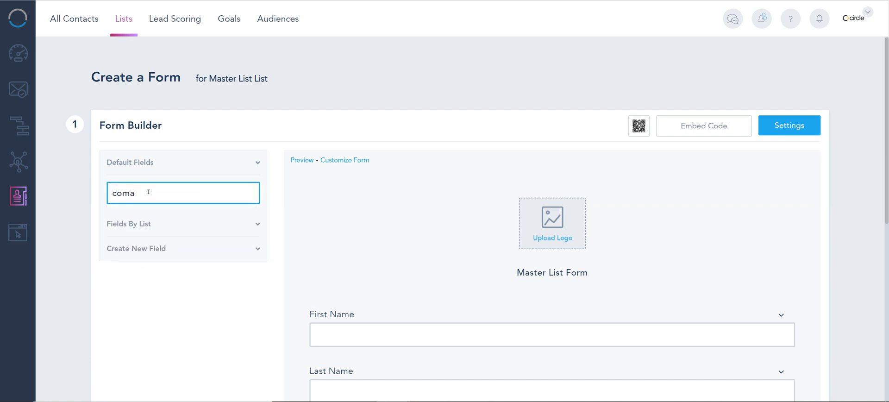
{"action": "key", "text": "BackSpace"}
{"action": "left_click", "coordinate": [96, 190]}
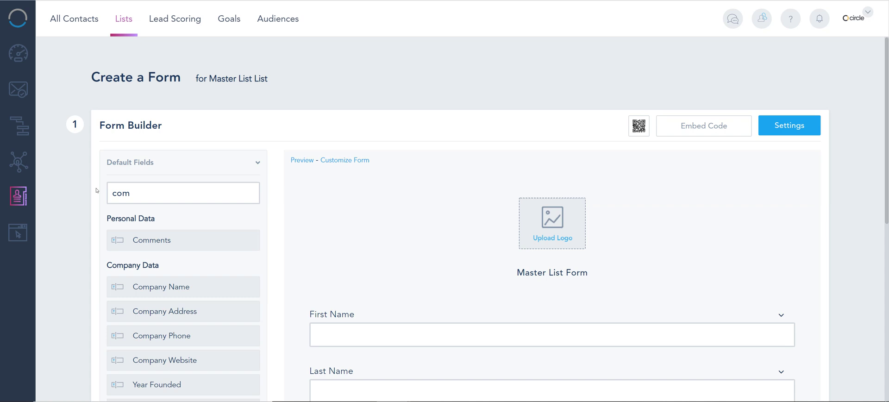
{"action": "left_click", "coordinate": [149, 291]}
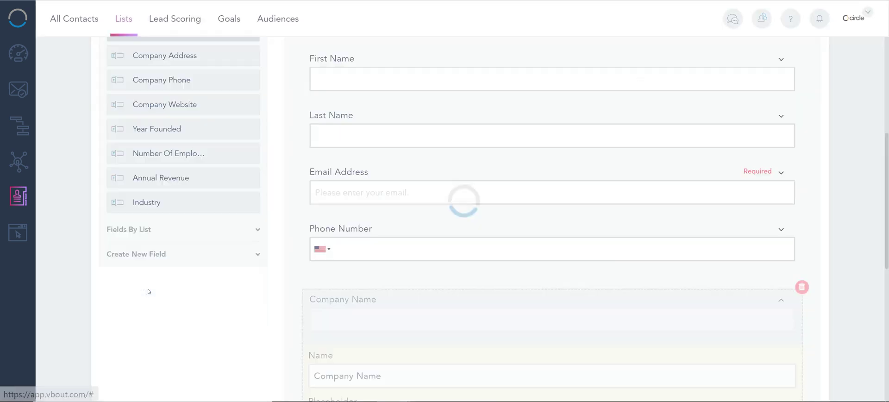
Add the Number Of Employees field from Company Data and collapse its settings.
{"action": "scroll", "coordinate": [359, 159], "scroll_direction": "up", "scroll_amount": 3}
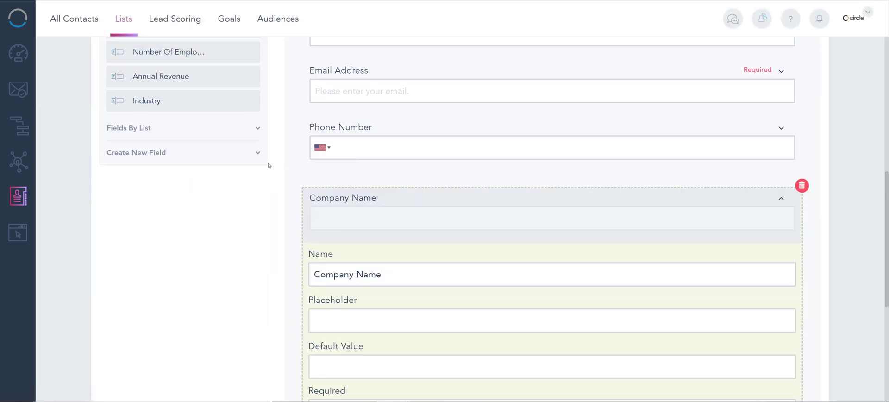
{"action": "left_click", "coordinate": [249, 159]}
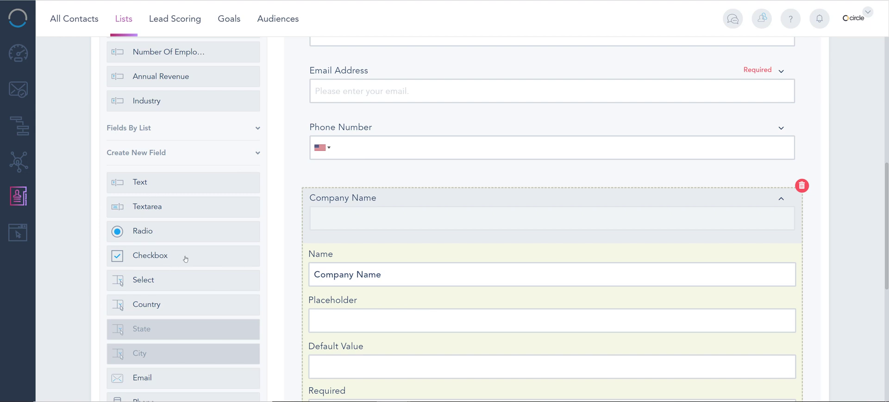
{"action": "left_click", "coordinate": [242, 149]}
{"action": "scroll", "coordinate": [178, 143], "scroll_direction": "up", "scroll_amount": 3}
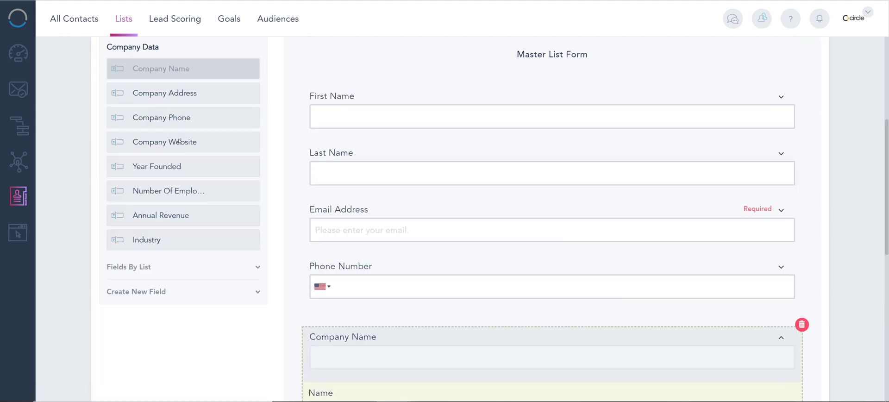
{"action": "scroll", "coordinate": [166, 162], "scroll_direction": "up", "scroll_amount": 3}
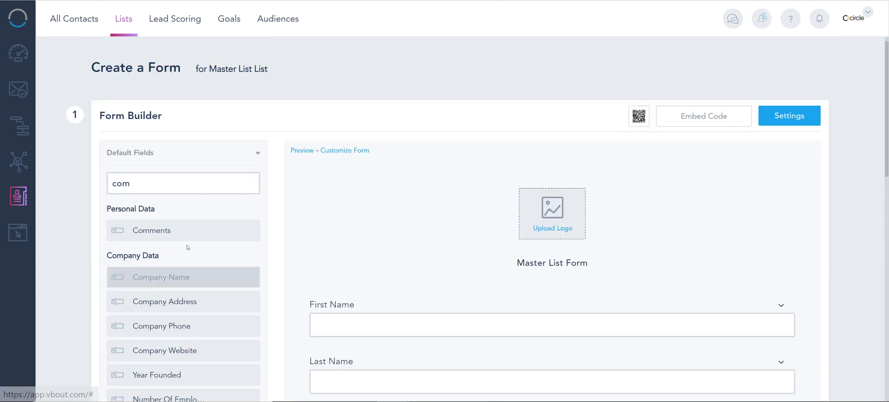
{"action": "scroll", "coordinate": [187, 246], "scroll_direction": "down", "scroll_amount": 2}
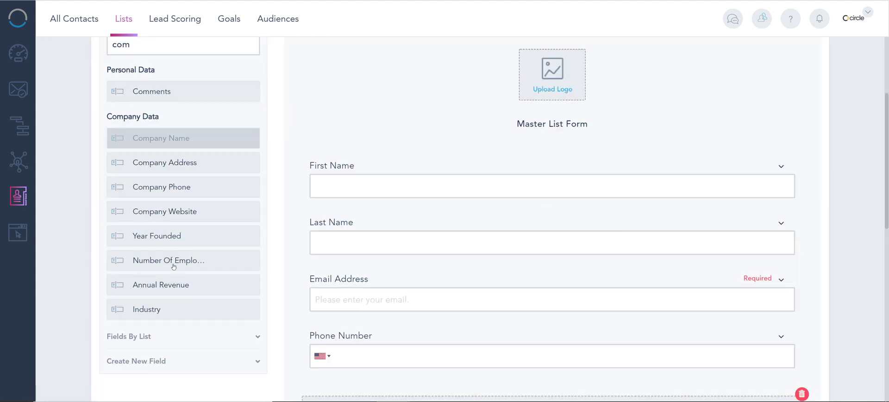
{"action": "left_click", "coordinate": [196, 267]}
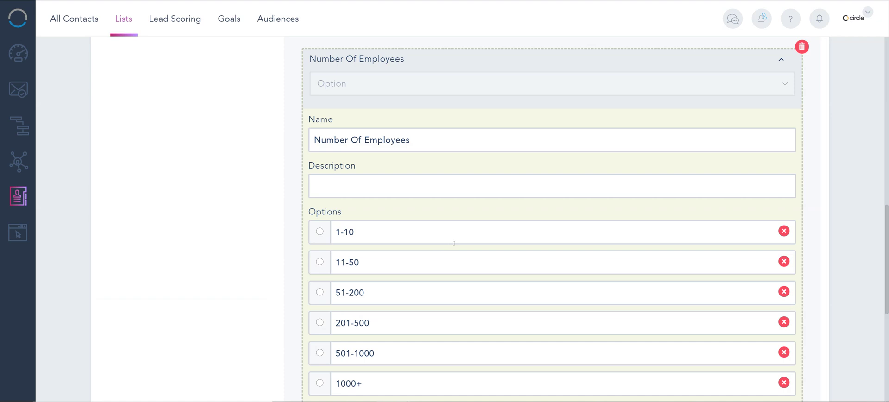
{"action": "scroll", "coordinate": [451, 231], "scroll_direction": "down", "scroll_amount": 2}
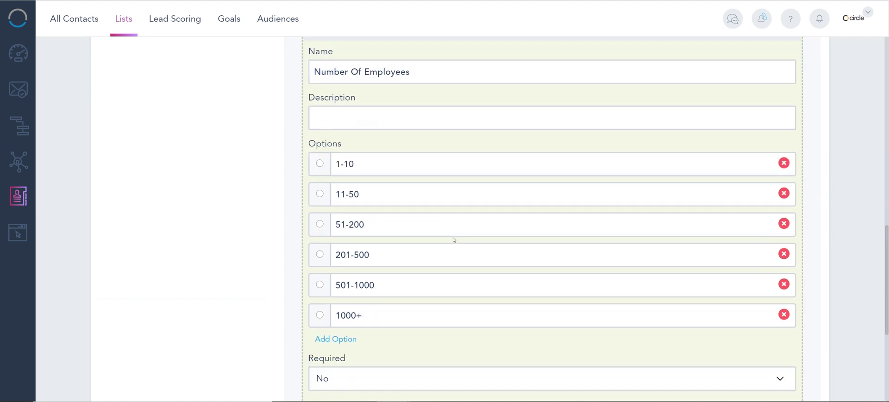
{"action": "scroll", "coordinate": [445, 227], "scroll_direction": "up", "scroll_amount": 5}
{"action": "left_click", "coordinate": [408, 204]}
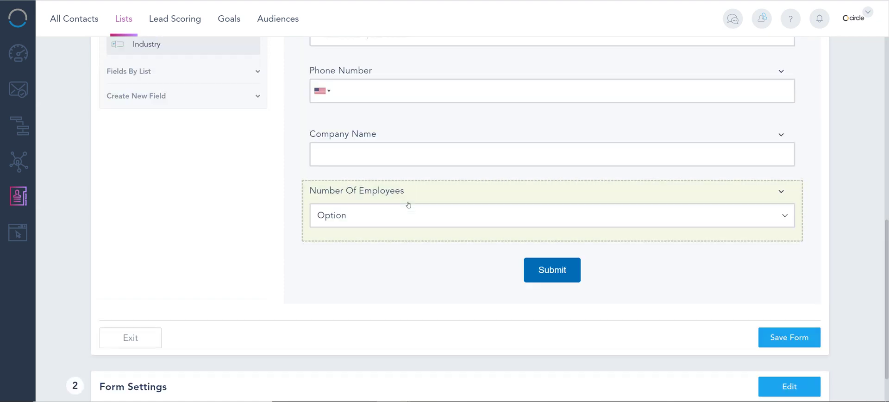
{"action": "scroll", "coordinate": [407, 203], "scroll_direction": "up", "scroll_amount": 6}
{"action": "scroll", "coordinate": [407, 202], "scroll_direction": "down", "scroll_amount": 3}
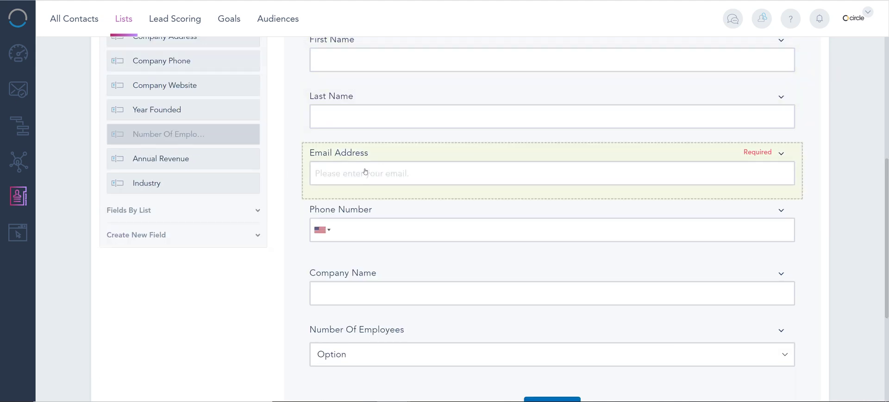
Check the Email Address and Number Of Employees settings, then expand the Create New Field types.
{"action": "left_click", "coordinate": [767, 152]}
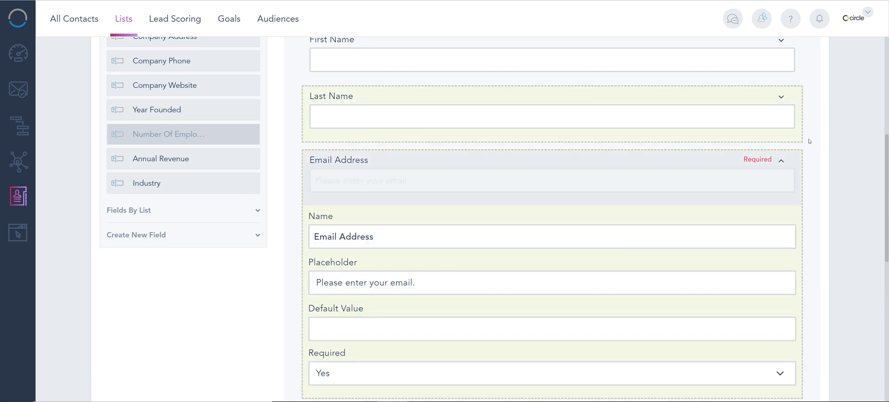
{"action": "scroll", "coordinate": [556, 258], "scroll_direction": "down", "scroll_amount": 3}
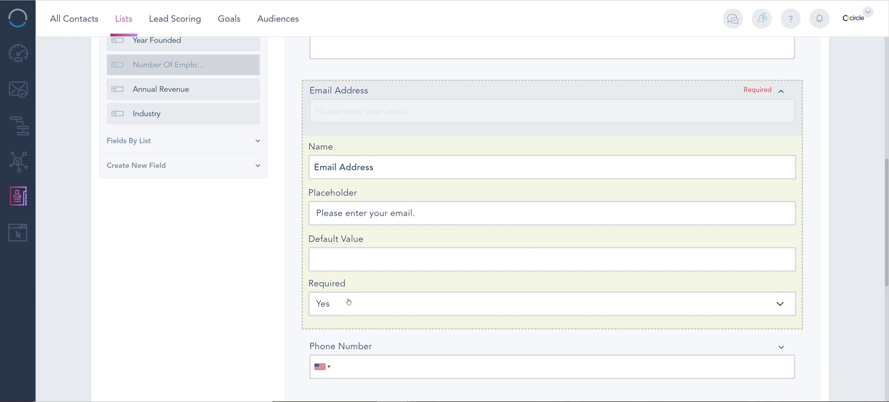
{"action": "left_click", "coordinate": [609, 95]}
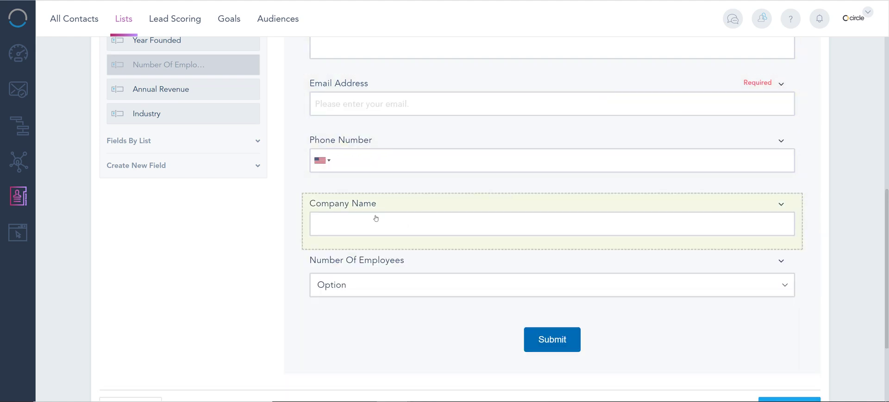
{"action": "left_click", "coordinate": [382, 272]}
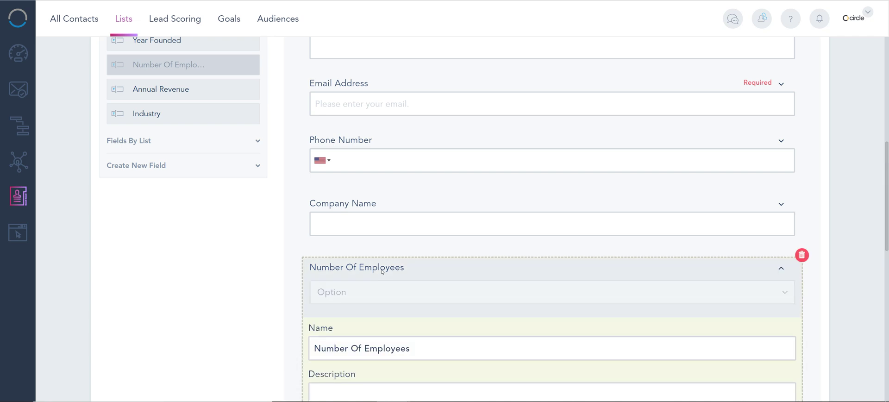
{"action": "left_click", "coordinate": [382, 272]}
{"action": "left_click", "coordinate": [224, 171]}
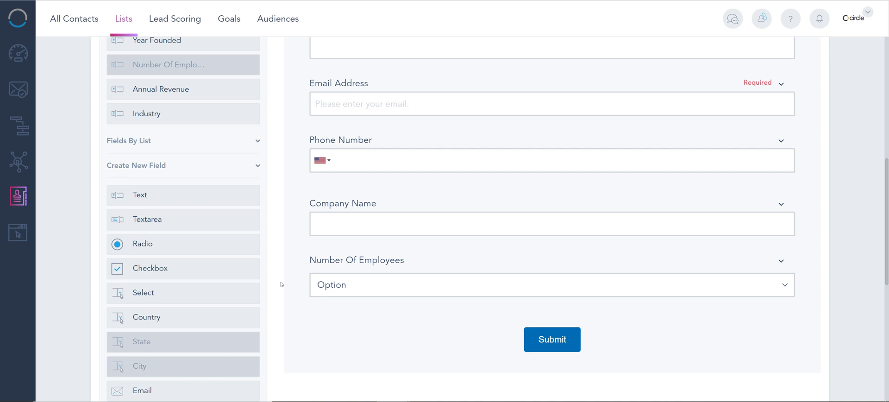
Add a Date field and name it 'When would you like to start service?'.
{"action": "scroll", "coordinate": [281, 284], "scroll_direction": "down", "scroll_amount": 3}
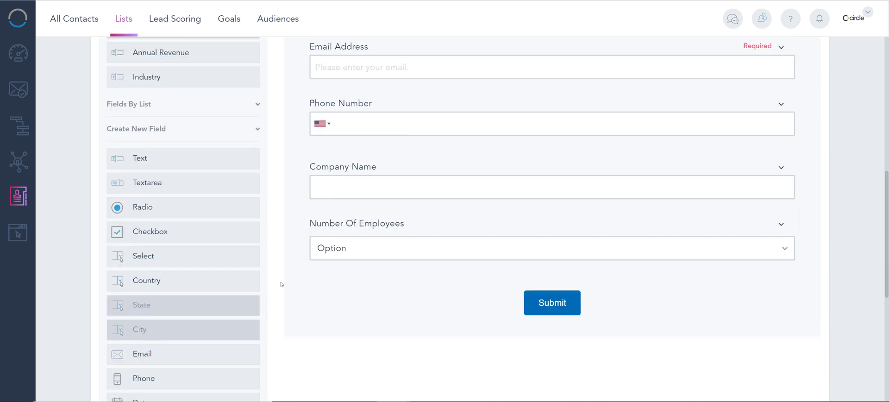
{"action": "scroll", "coordinate": [291, 269], "scroll_direction": "down", "scroll_amount": 2}
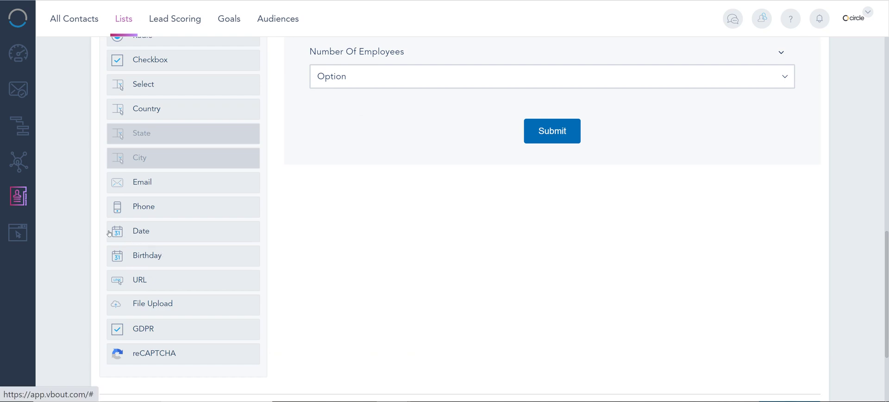
{"action": "left_click", "coordinate": [135, 237]}
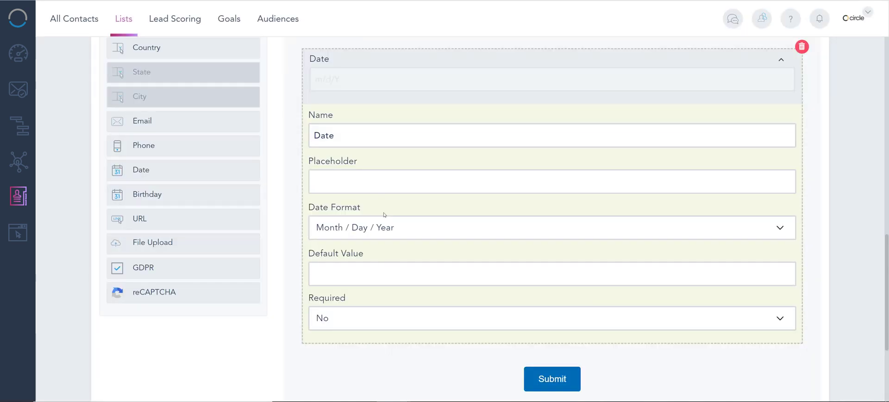
{"action": "scroll", "coordinate": [245, 174], "scroll_direction": "up", "scroll_amount": 5}
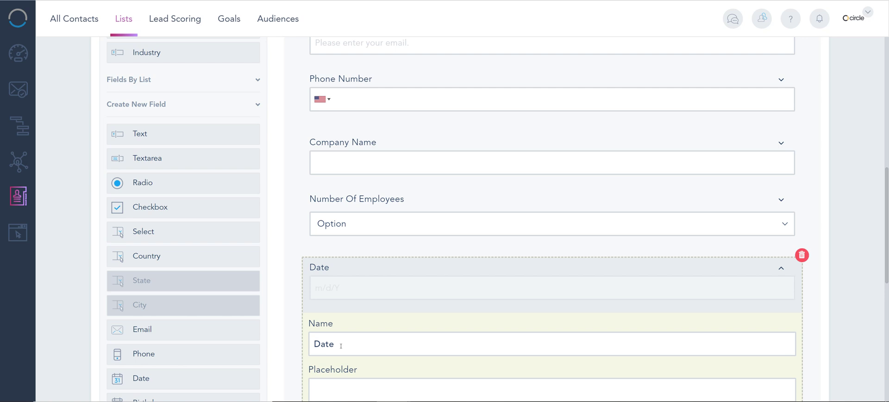
{"action": "left_click_drag", "start_coordinate": [341, 346], "coordinate": [313, 345]}
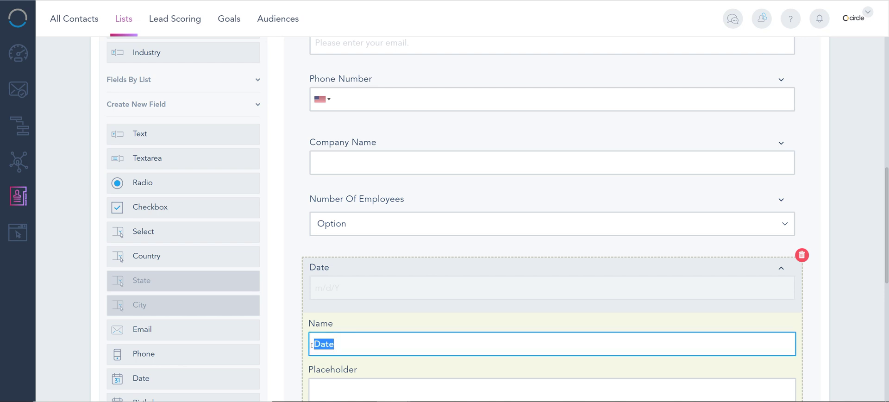
{"action": "scroll", "coordinate": [312, 344], "scroll_direction": "down", "scroll_amount": 2}
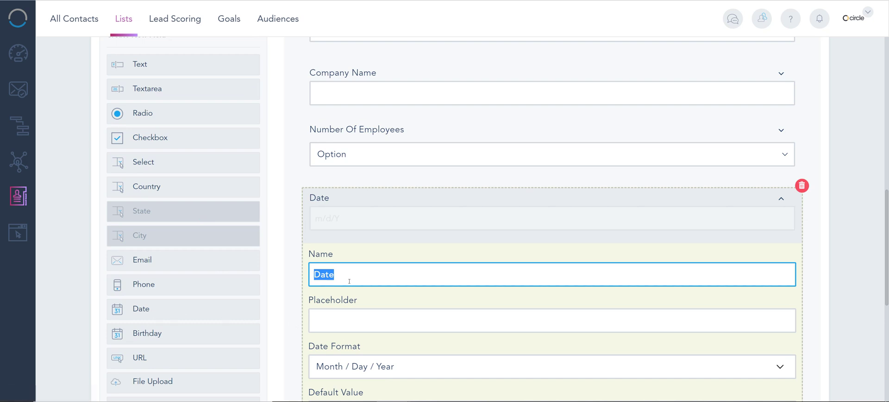
{"action": "type", "text": "When would y"}
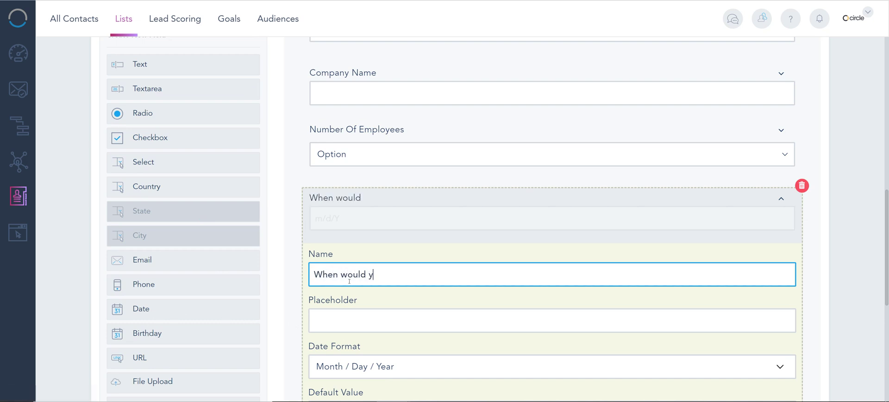
{"action": "type", "text": "ou like to start ser"}
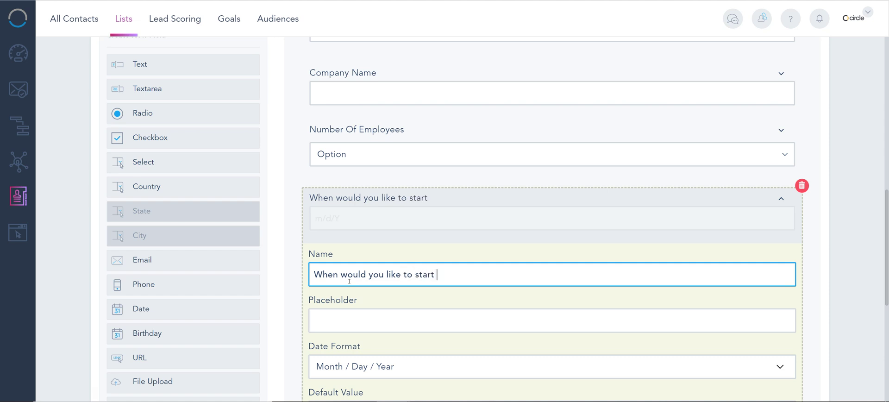
{"action": "type", "text": "vice?"}
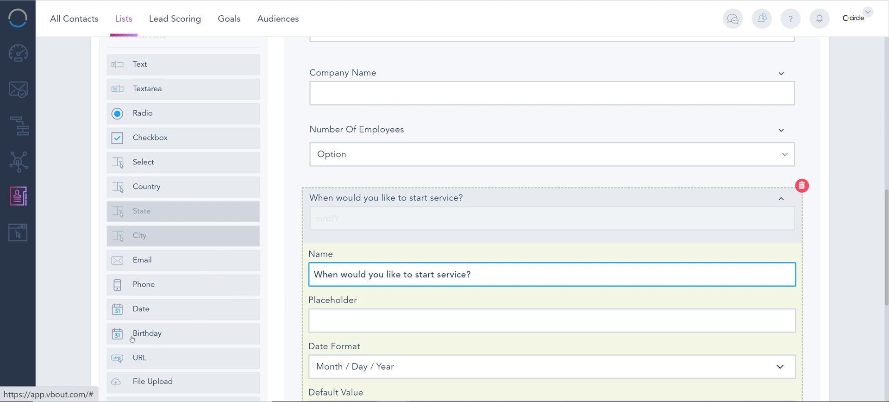
Collapse the start-date settings, add State and City fields below it, and save the form.
{"action": "left_click", "coordinate": [327, 199]}
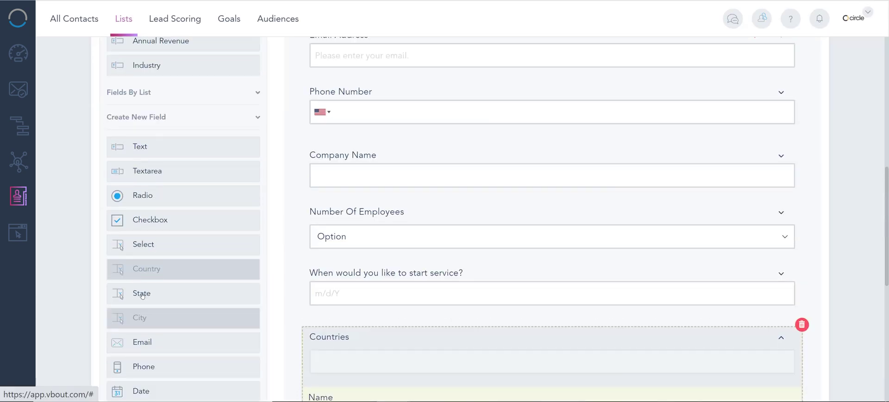
{"action": "left_click", "coordinate": [142, 296]}
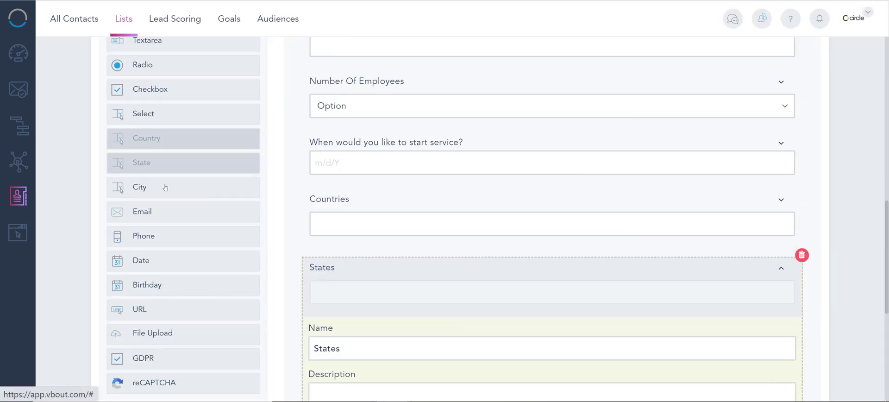
{"action": "left_click", "coordinate": [234, 188]}
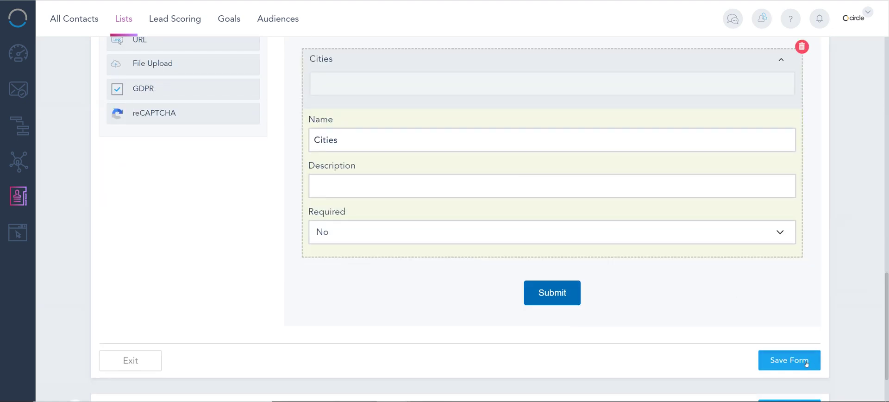
{"action": "left_click", "coordinate": [816, 360]}
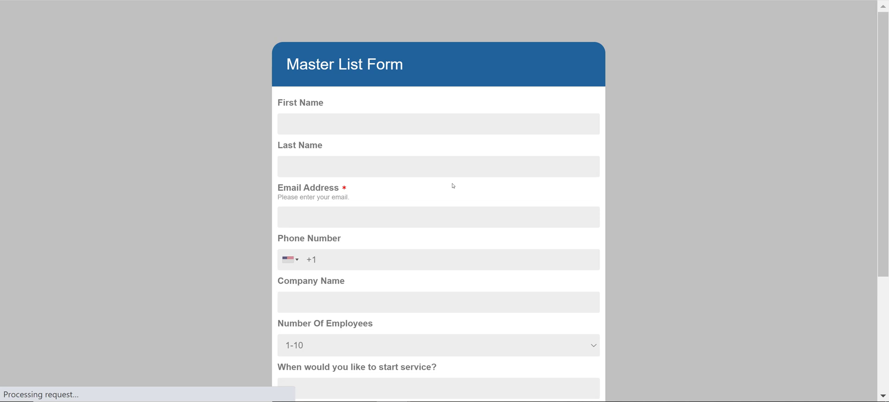
{"action": "scroll", "coordinate": [452, 184], "scroll_direction": "down", "scroll_amount": 2}
{"action": "scroll", "coordinate": [448, 233], "scroll_direction": "down", "scroll_amount": 3}
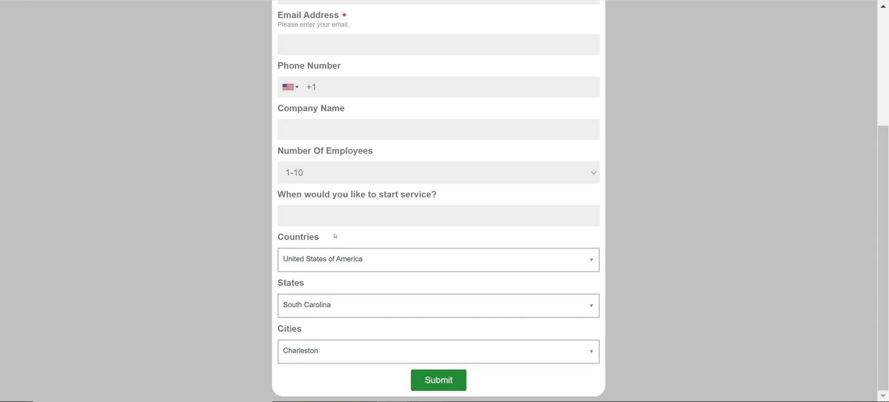
{"action": "left_click_drag", "start_coordinate": [335, 236], "coordinate": [278, 237]}
{"action": "left_click", "coordinate": [306, 283]}
{"action": "left_click_drag", "start_coordinate": [310, 328], "coordinate": [277, 329]}
{"action": "left_click", "coordinate": [276, 329]}
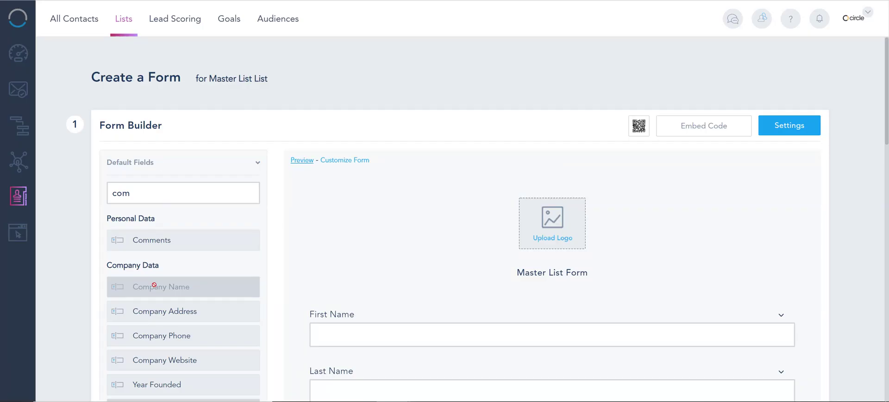
{"action": "scroll", "coordinate": [157, 264], "scroll_direction": "down", "scroll_amount": 2}
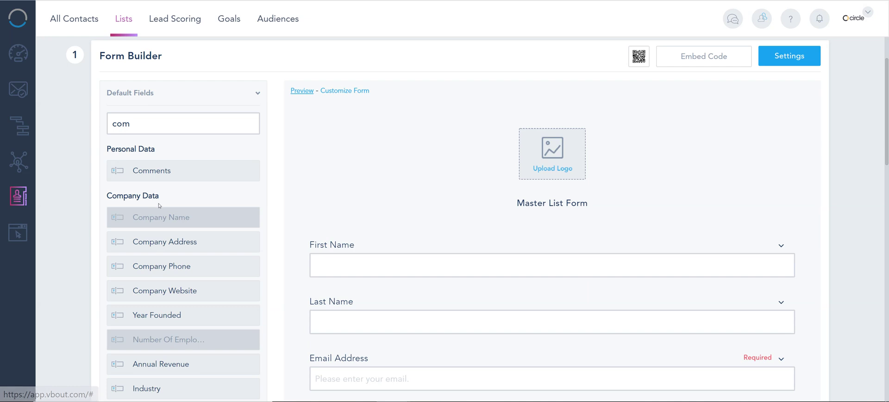
{"action": "scroll", "coordinate": [168, 176], "scroll_direction": "down", "scroll_amount": 4}
{"action": "scroll", "coordinate": [165, 199], "scroll_direction": "up", "scroll_amount": 2}
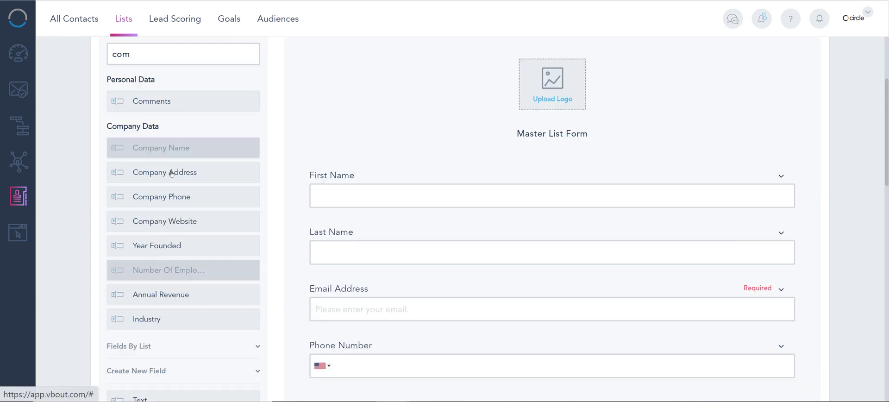
{"action": "scroll", "coordinate": [163, 202], "scroll_direction": "down", "scroll_amount": 4}
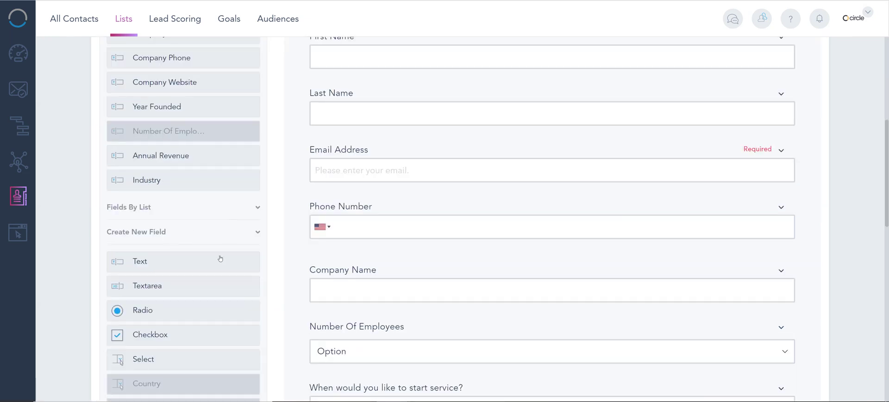
{"action": "scroll", "coordinate": [212, 274], "scroll_direction": "down", "scroll_amount": 10}
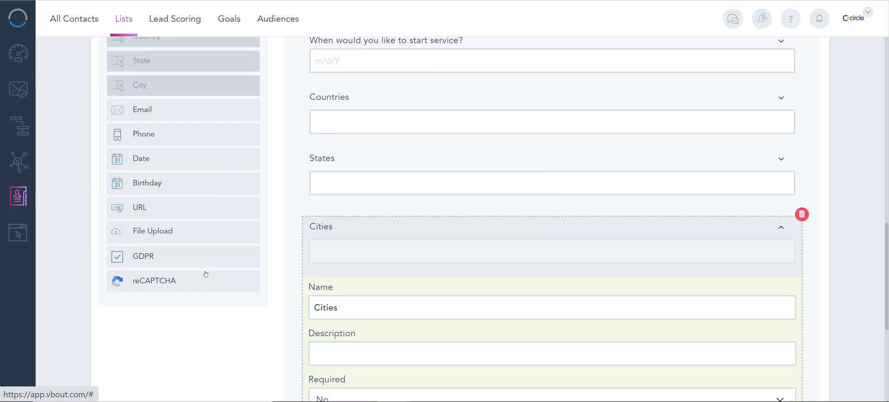
{"action": "scroll", "coordinate": [166, 247], "scroll_direction": "up", "scroll_amount": 6}
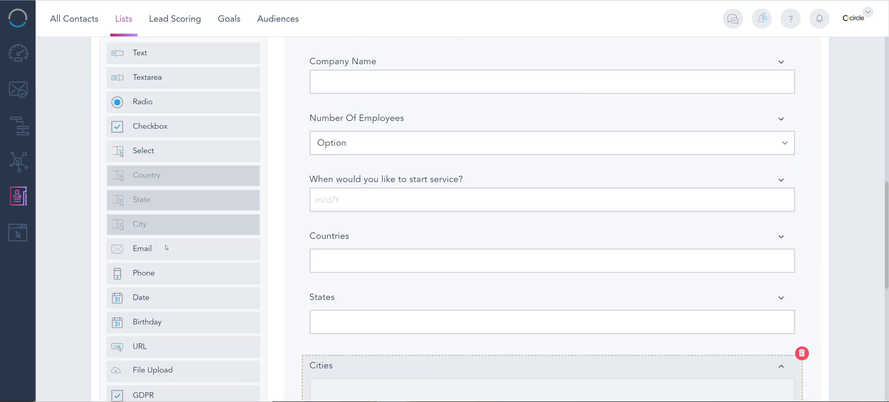
{"action": "scroll", "coordinate": [167, 247], "scroll_direction": "up", "scroll_amount": 2}
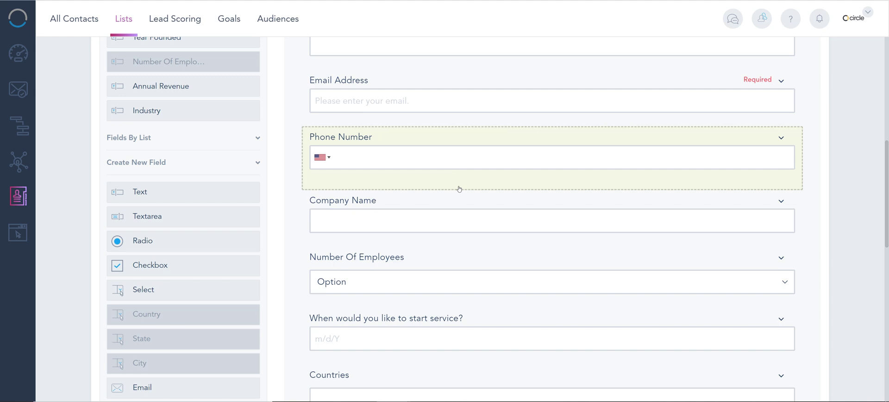
{"action": "scroll", "coordinate": [459, 189], "scroll_direction": "up", "scroll_amount": 6}
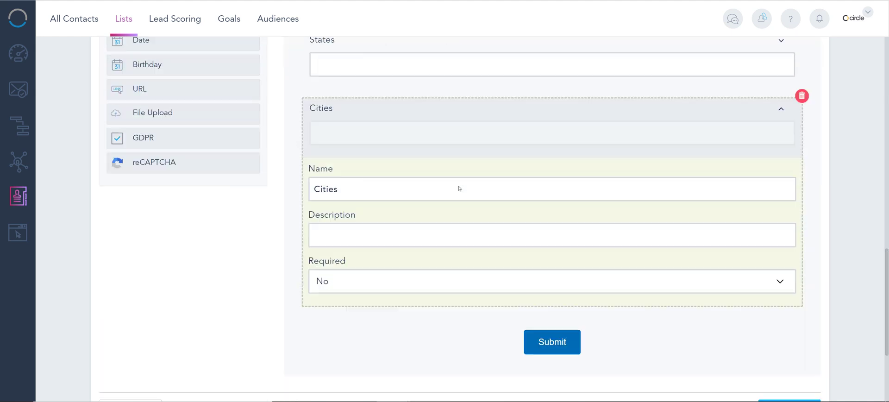
{"action": "scroll", "coordinate": [672, 297], "scroll_direction": "down", "scroll_amount": 1}
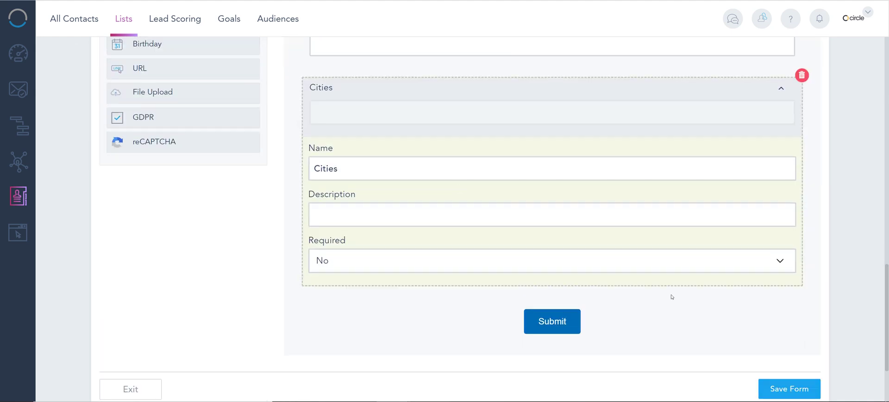
Save the Master List Form and select the subscription settings heading under Form Settings.
{"action": "left_click", "coordinate": [773, 390]}
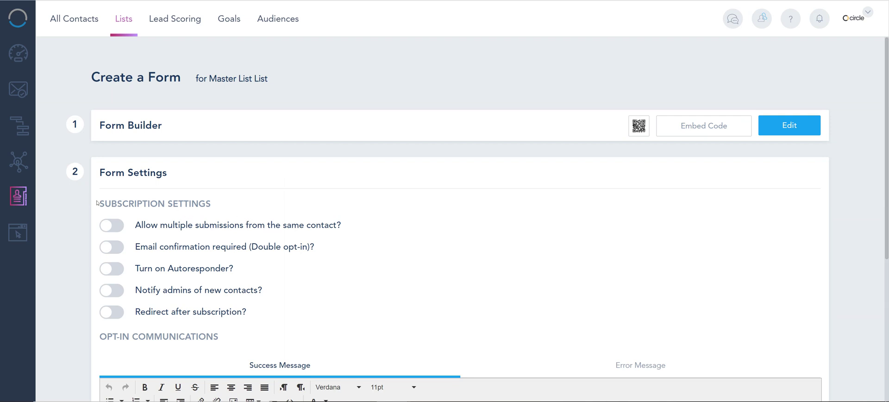
{"action": "left_click_drag", "start_coordinate": [97, 203], "coordinate": [192, 211]}
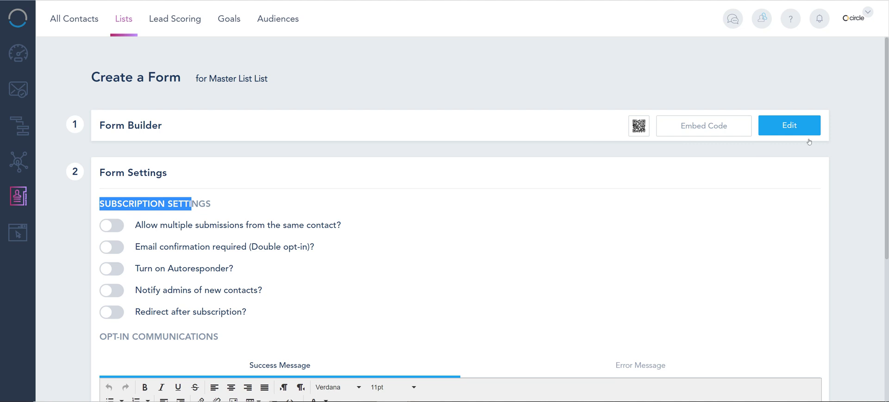